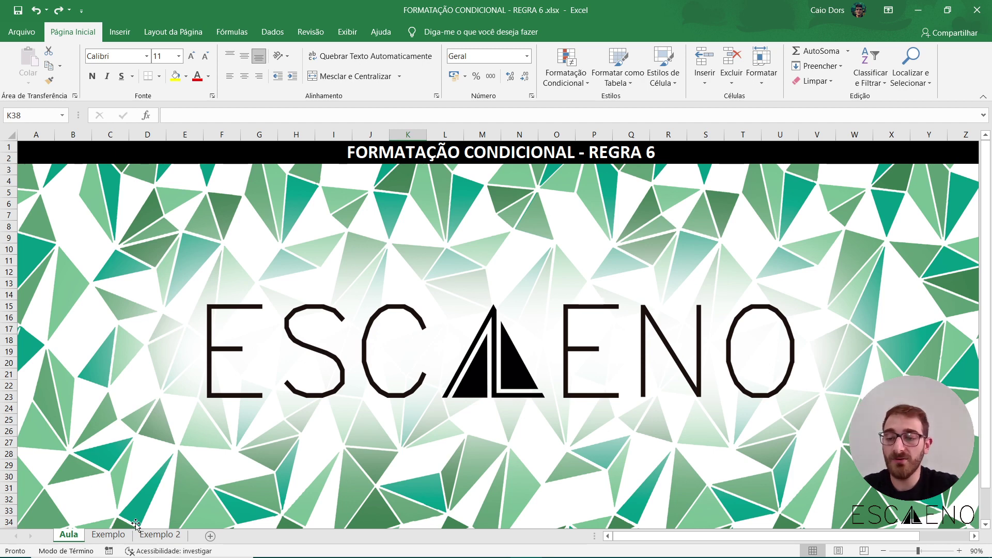
- Examine on the Exemplo sheet how the seller in lookup cell K5 relates to the highlighted rows of the sales table
{"action": "left_click", "coordinate": [109, 535]}
{"action": "left_click", "coordinate": [570, 353]}
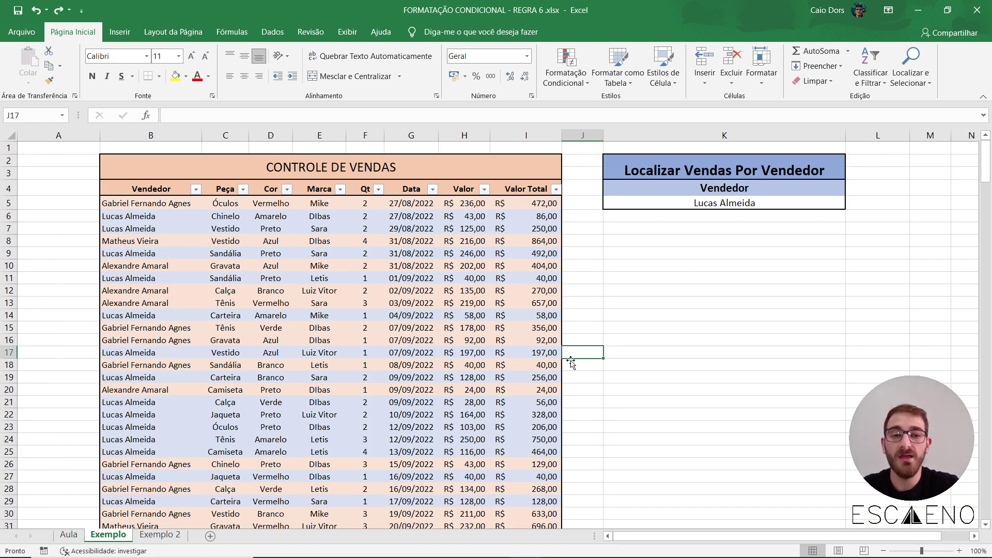
{"action": "left_click_drag", "start_coordinate": [732, 149], "coordinate": [725, 253]}
{"action": "left_click", "coordinate": [709, 318]}
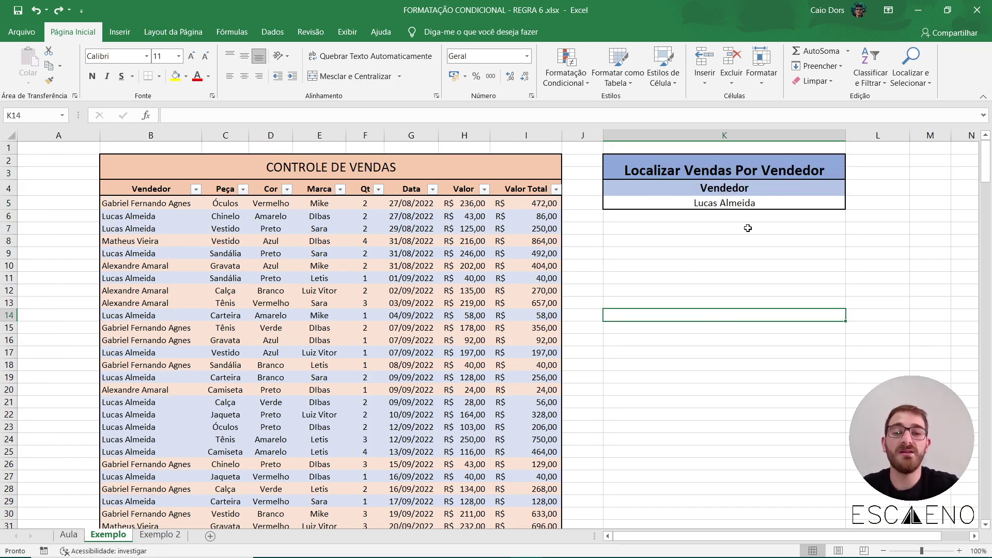
{"action": "left_click_drag", "start_coordinate": [749, 166], "coordinate": [751, 209]}
{"action": "left_click", "coordinate": [733, 262]}
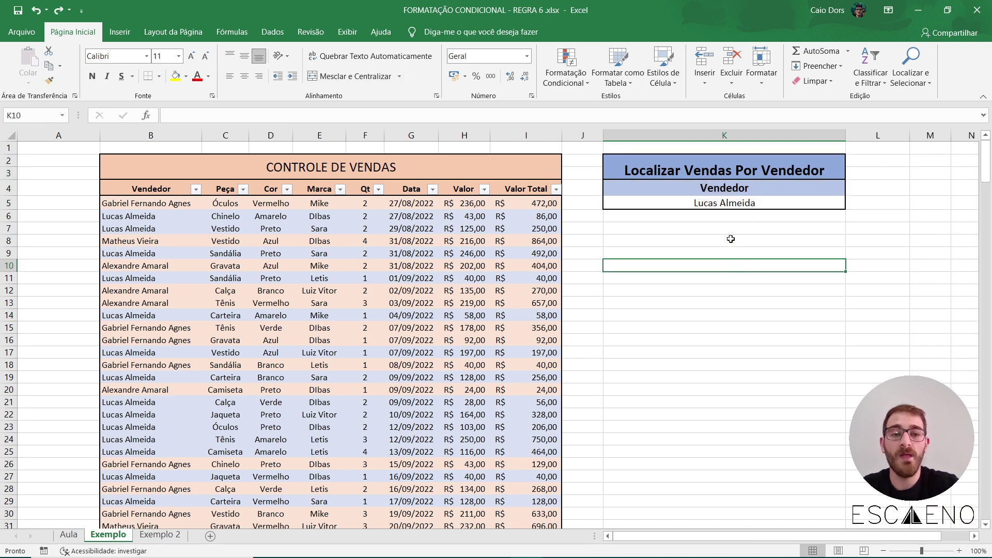
{"action": "left_click", "coordinate": [734, 202]}
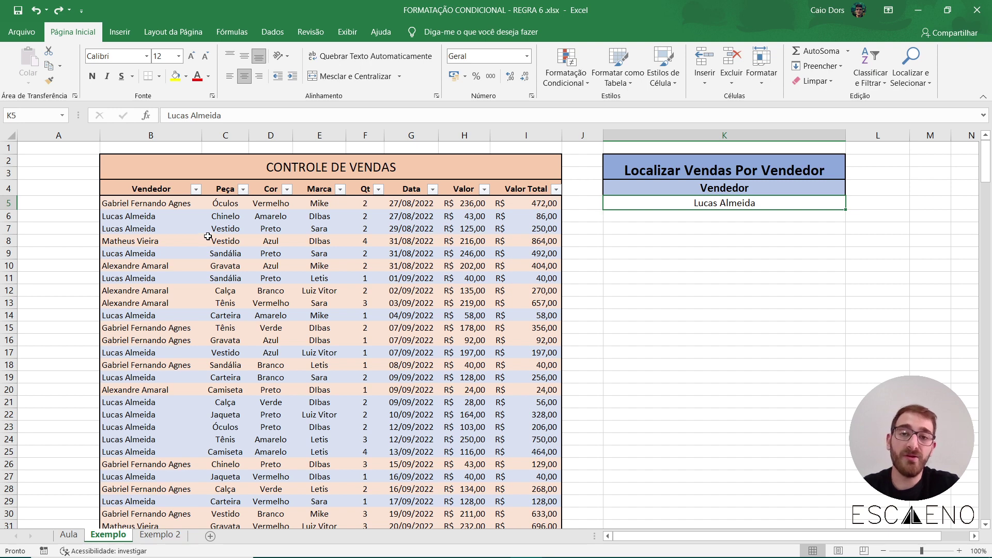
{"action": "left_click_drag", "start_coordinate": [105, 218], "coordinate": [168, 228]}
{"action": "left_click", "coordinate": [653, 336]}
{"action": "left_click", "coordinate": [740, 203]}
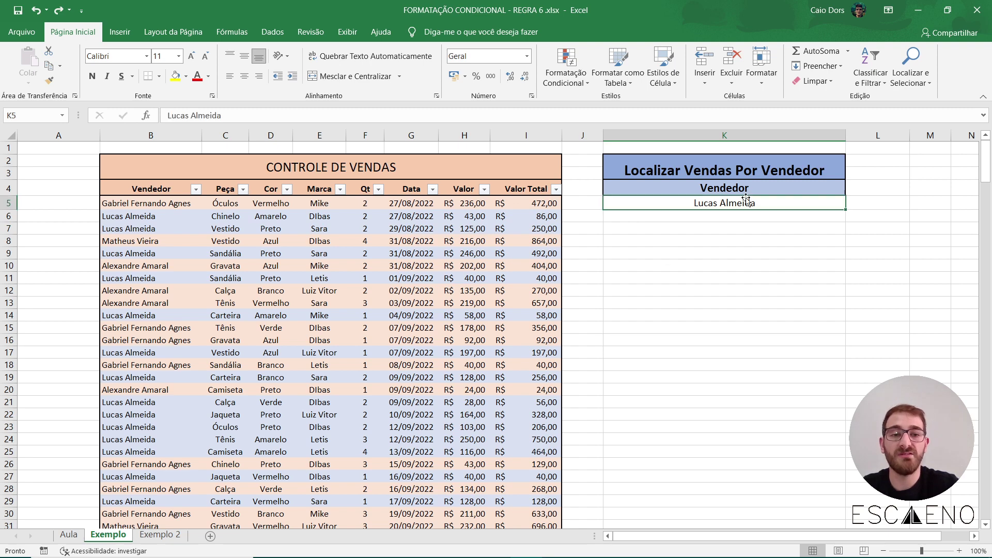
{"action": "left_click_drag", "start_coordinate": [119, 211], "coordinate": [517, 230]}
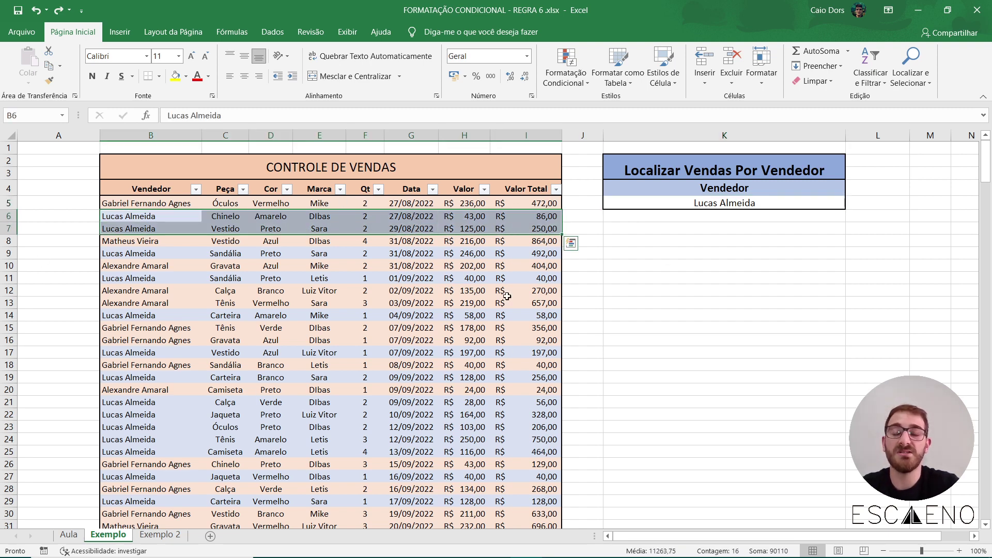
{"action": "left_click", "coordinate": [677, 302]}
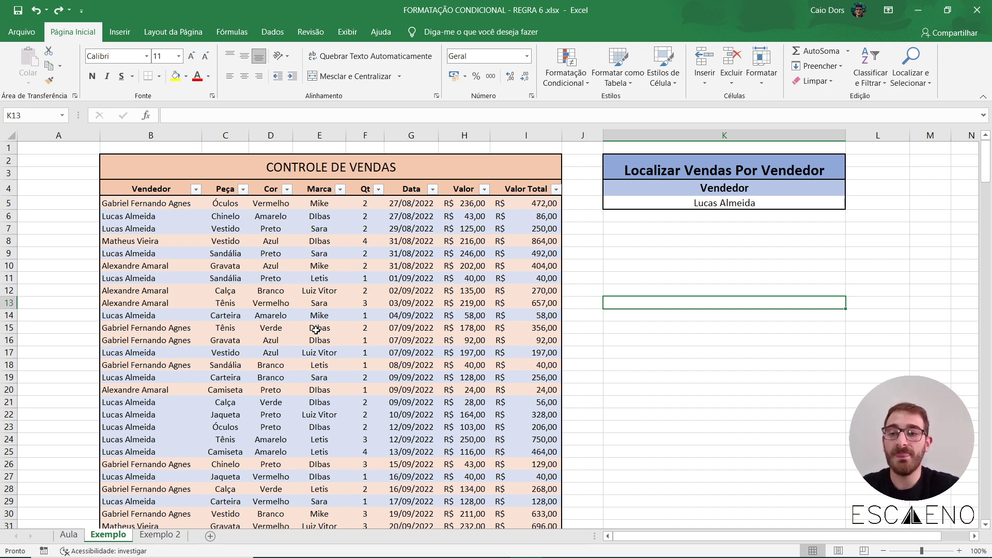
- Compare the Vendedor column with the Peça to Valor Total columns to see how the highlighting spans whole rows
{"action": "left_click", "coordinate": [288, 219]}
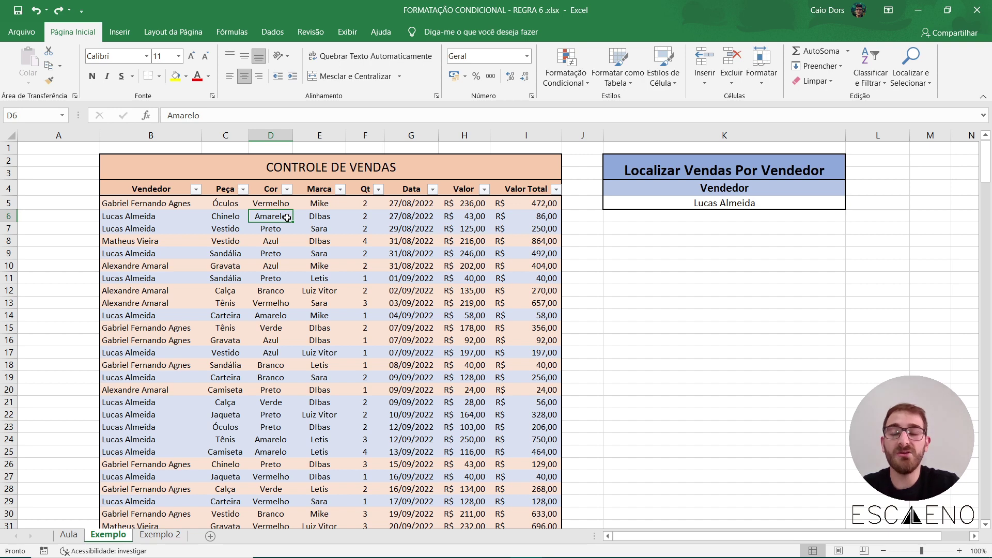
{"action": "left_click_drag", "start_coordinate": [144, 202], "coordinate": [209, 517]}
{"action": "left_click", "coordinate": [128, 216]}
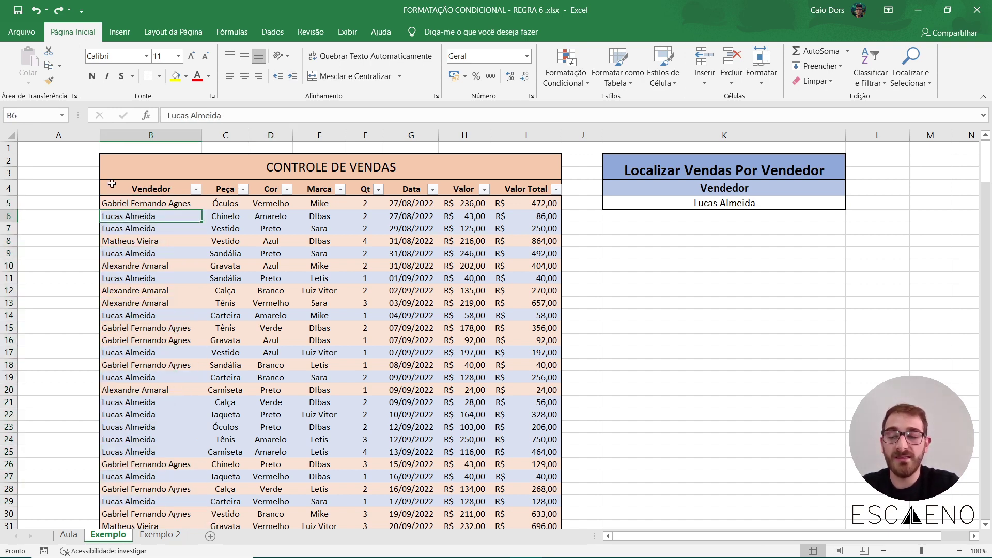
{"action": "left_click_drag", "start_coordinate": [225, 203], "coordinate": [565, 504]}
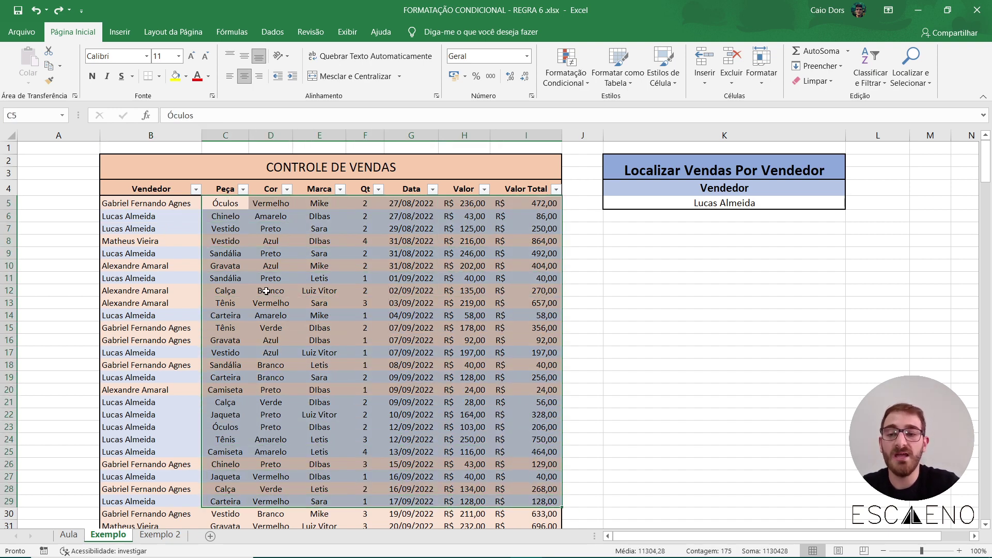
{"action": "left_click", "coordinate": [341, 289]}
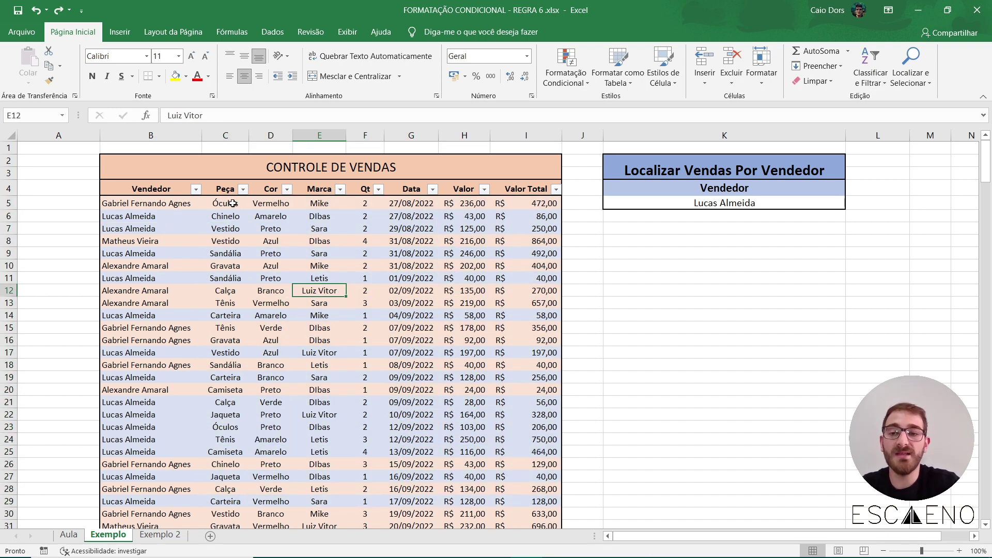
{"action": "left_click_drag", "start_coordinate": [233, 203], "coordinate": [536, 457]}
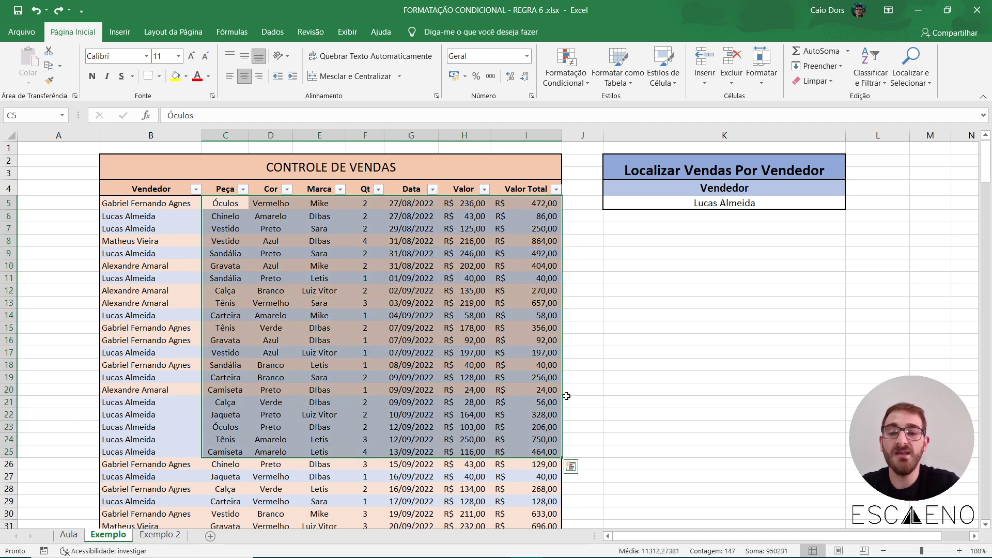
{"action": "left_click", "coordinate": [379, 327]}
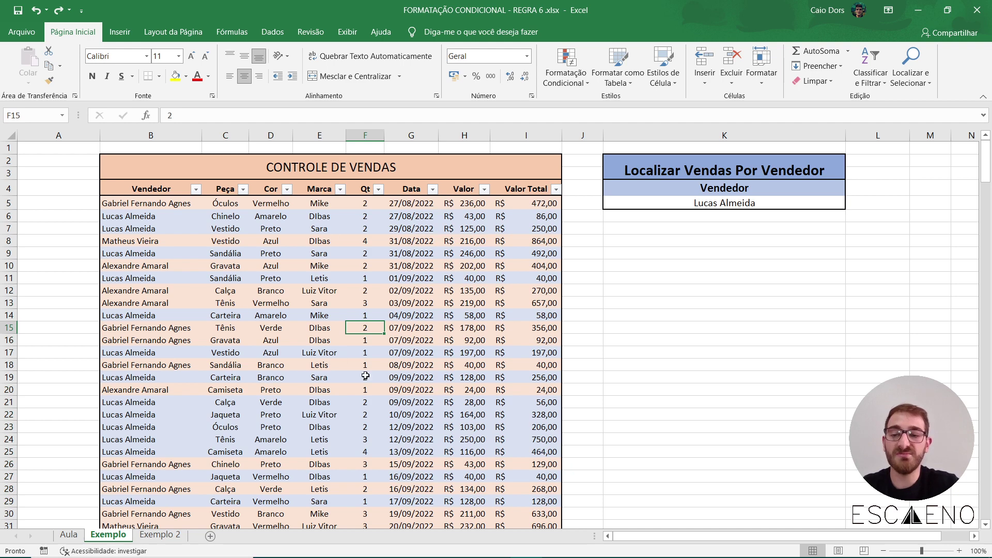
- Select all data rows of the sales table, B5:I255, on the Exemplo 2 sheet
{"action": "left_click", "coordinate": [181, 536]}
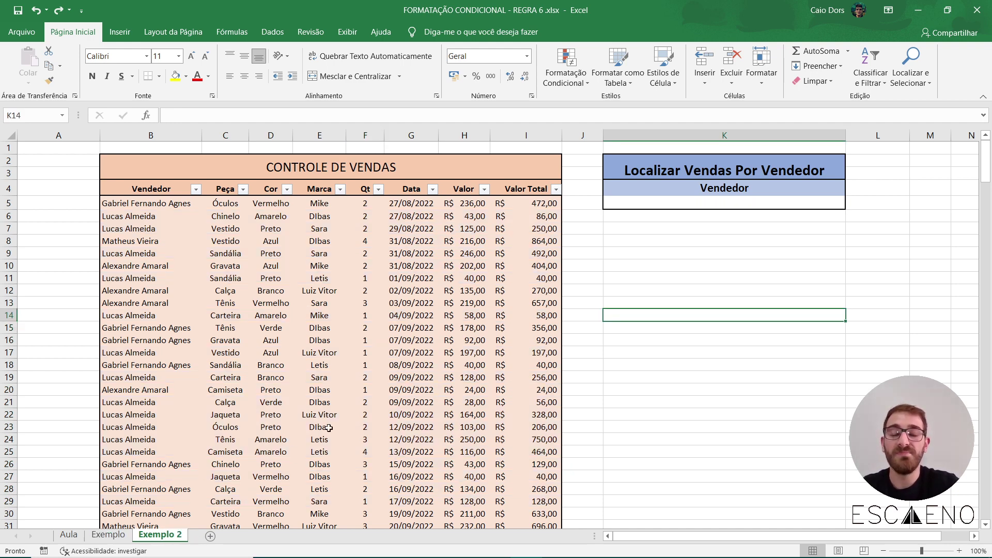
{"action": "left_click", "coordinate": [411, 353]}
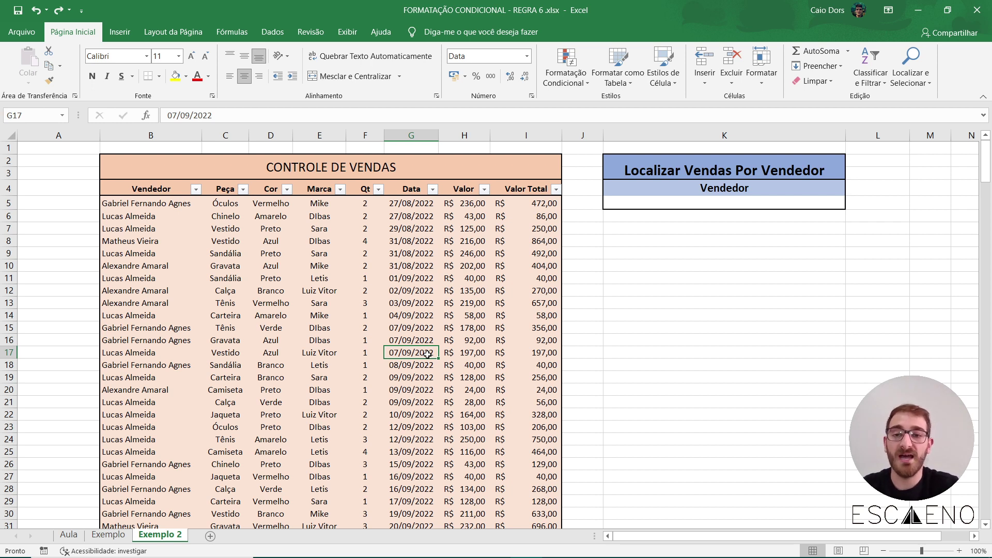
{"action": "left_click_drag", "start_coordinate": [142, 203], "coordinate": [535, 453]}
{"action": "left_click", "coordinate": [156, 203]}
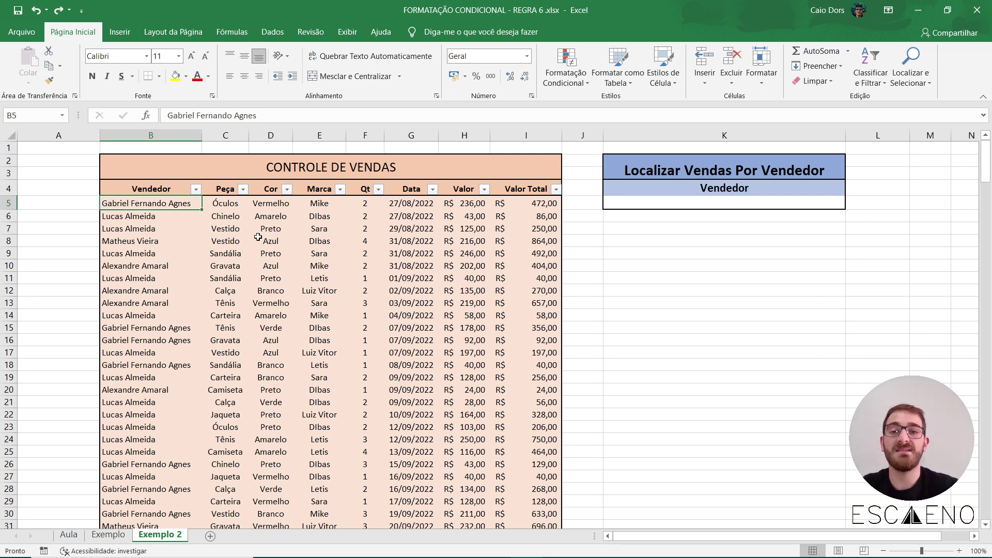
{"action": "key", "text": "ctrl+shift+Right"}
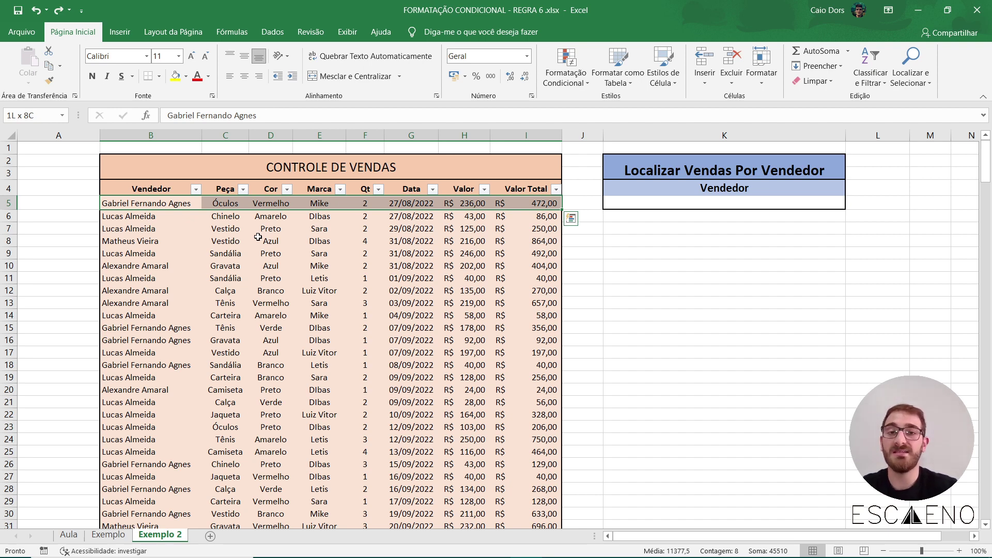
{"action": "key", "text": "ctrl+shift+Down"}
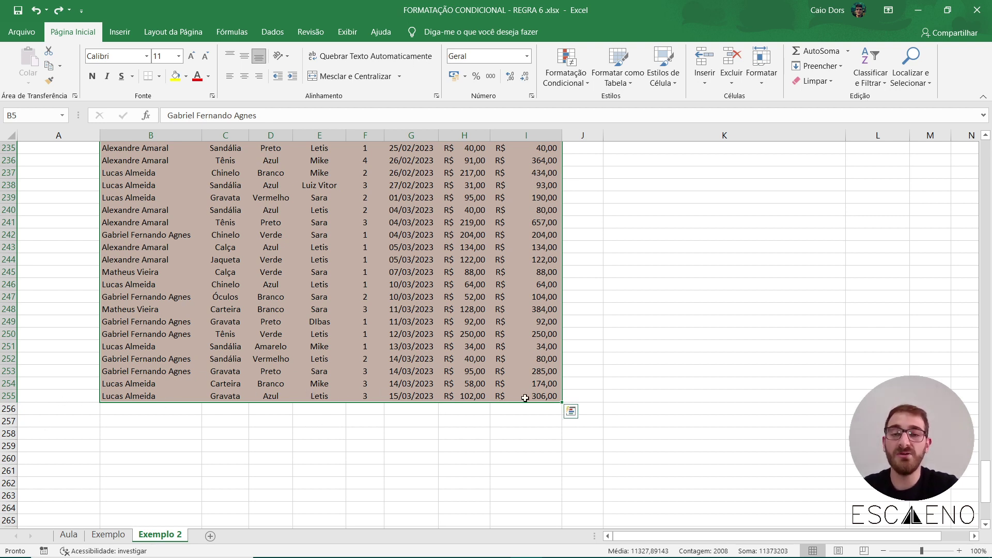
{"action": "scroll", "coordinate": [525, 397], "scroll_direction": "up", "scroll_amount": 20}
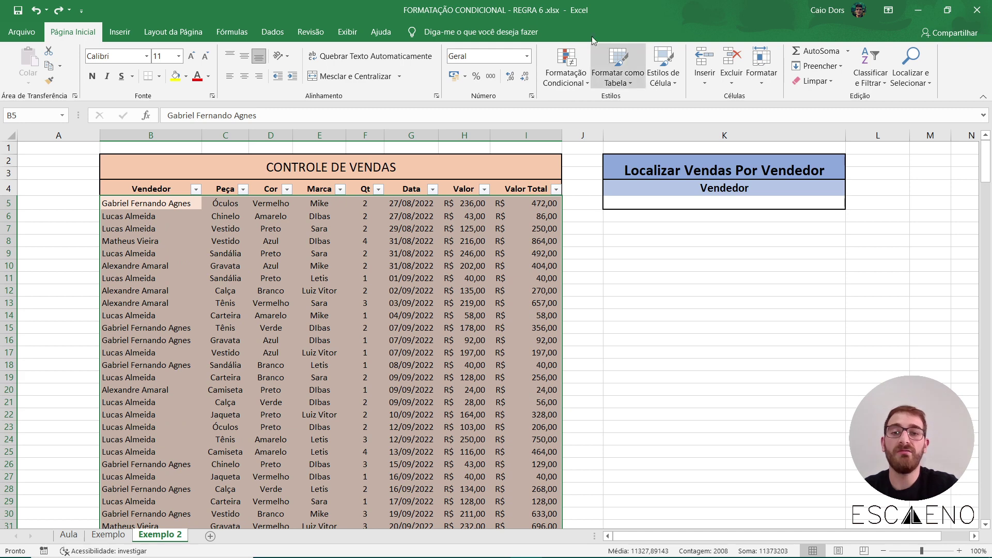
- Start a new formula-based conditional formatting rule for the selected rows and give it a red fill
{"action": "left_click", "coordinate": [561, 93]}
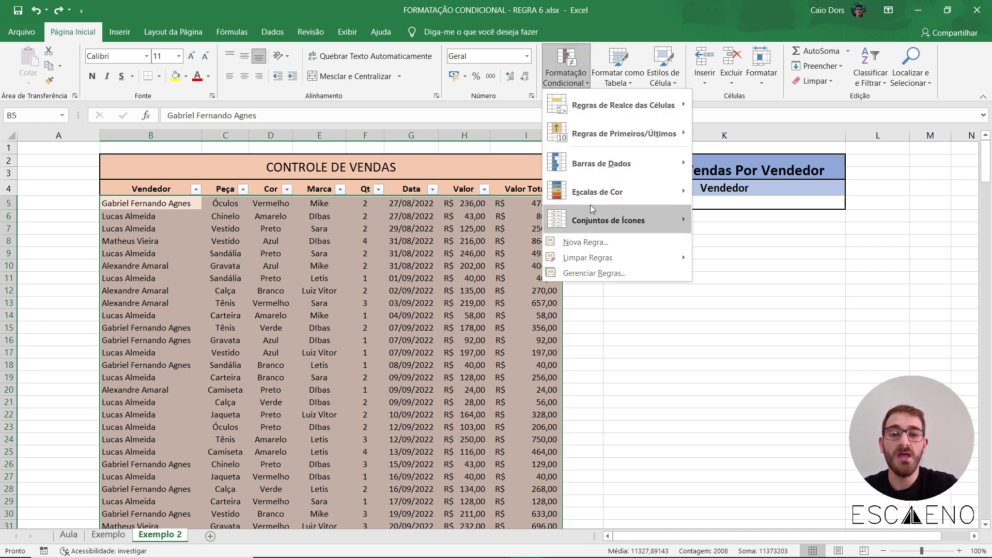
{"action": "left_click", "coordinate": [605, 245]}
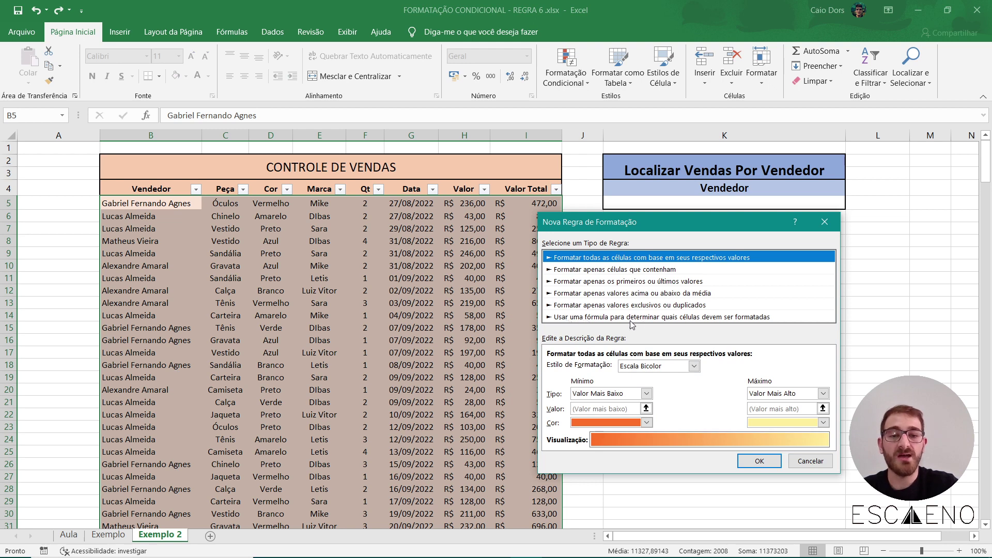
{"action": "left_click", "coordinate": [690, 316]}
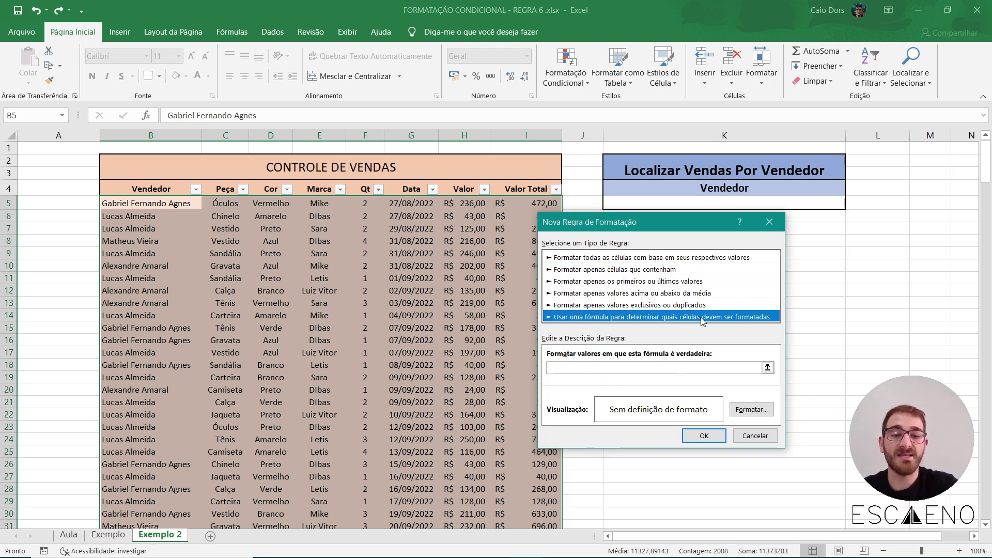
{"action": "left_click", "coordinate": [749, 408]}
{"action": "left_click", "coordinate": [546, 301]}
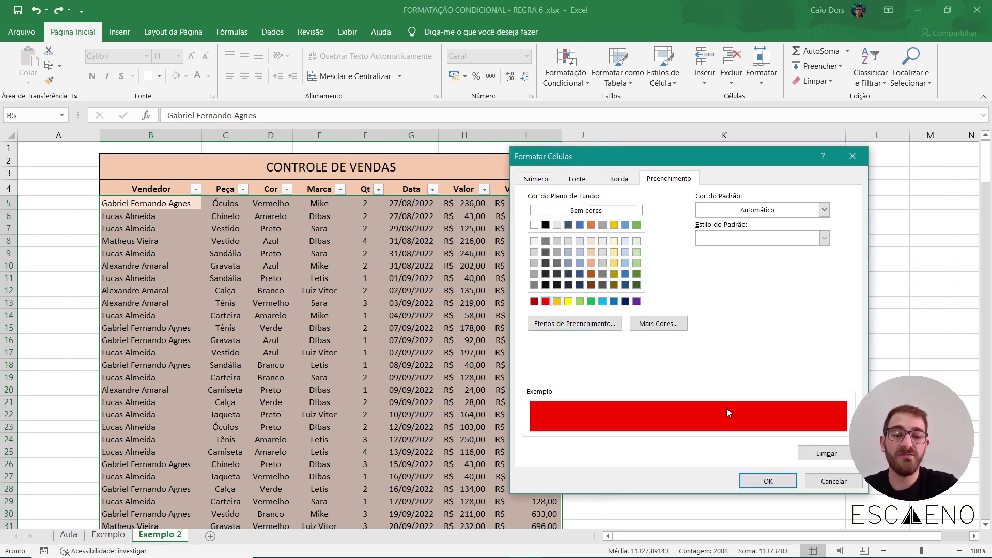
{"action": "left_click", "coordinate": [769, 481]}
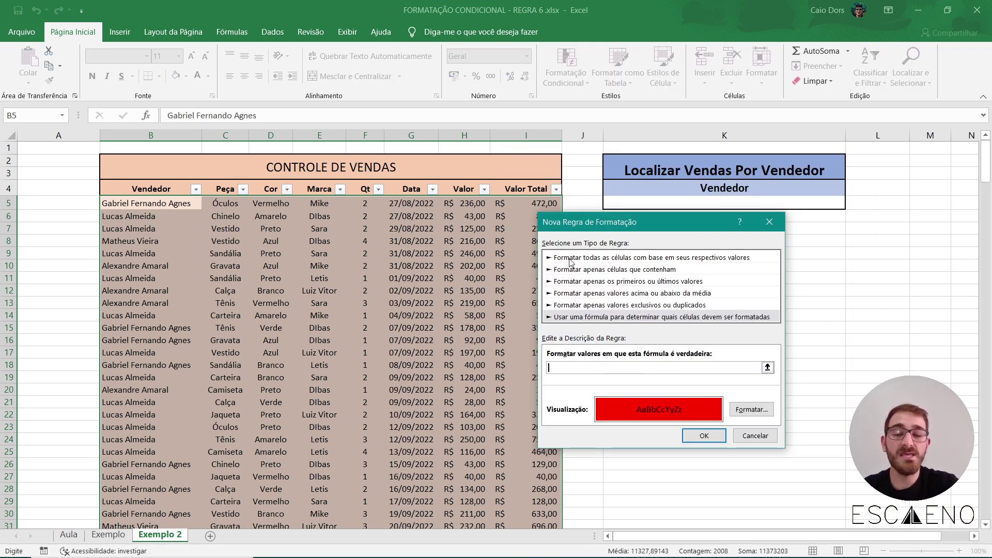
- Enter =$B$5=$K$5 as the rule's formula and apply the rule to the selected sales data
{"action": "left_click_drag", "start_coordinate": [613, 225], "coordinate": [639, 223]}
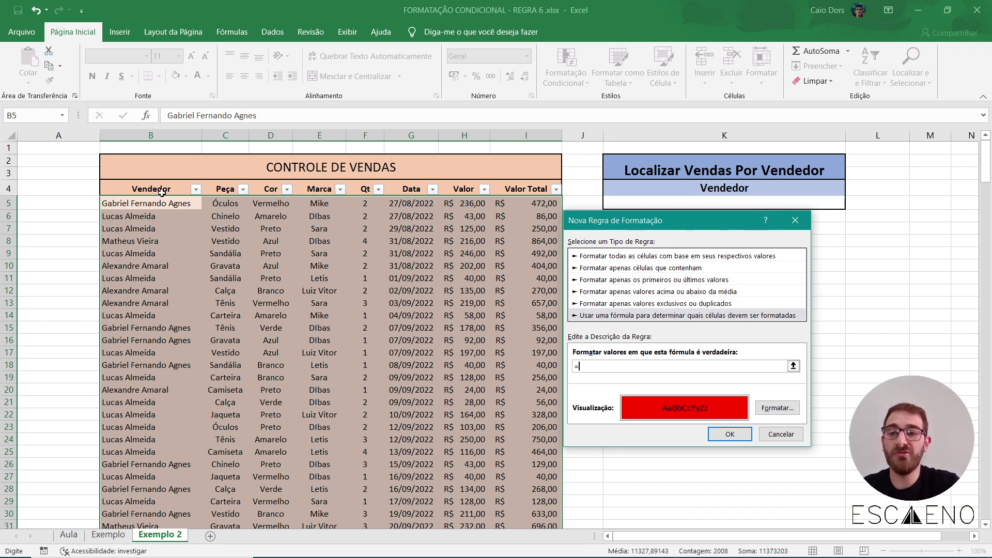
{"action": "left_click", "coordinate": [146, 205]}
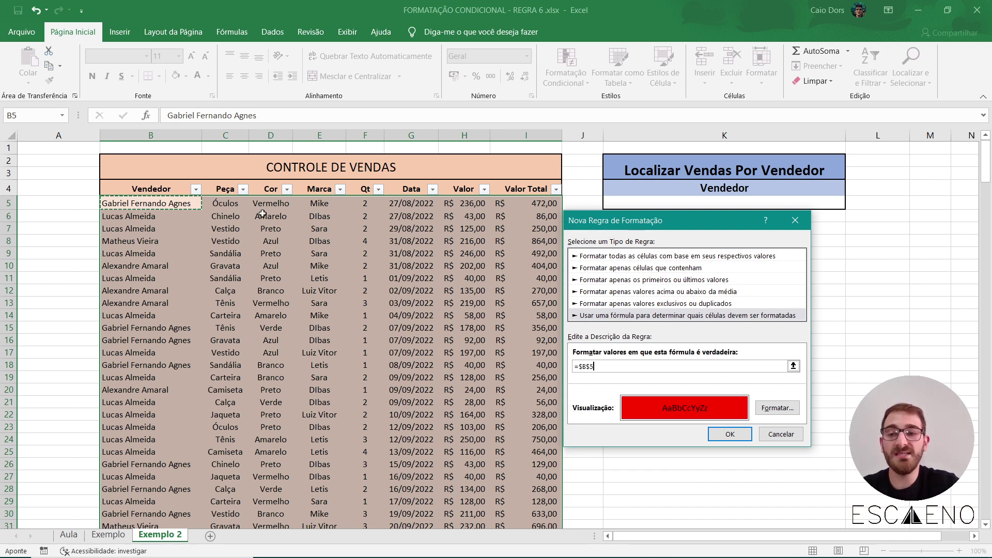
{"action": "type", "text": "="}
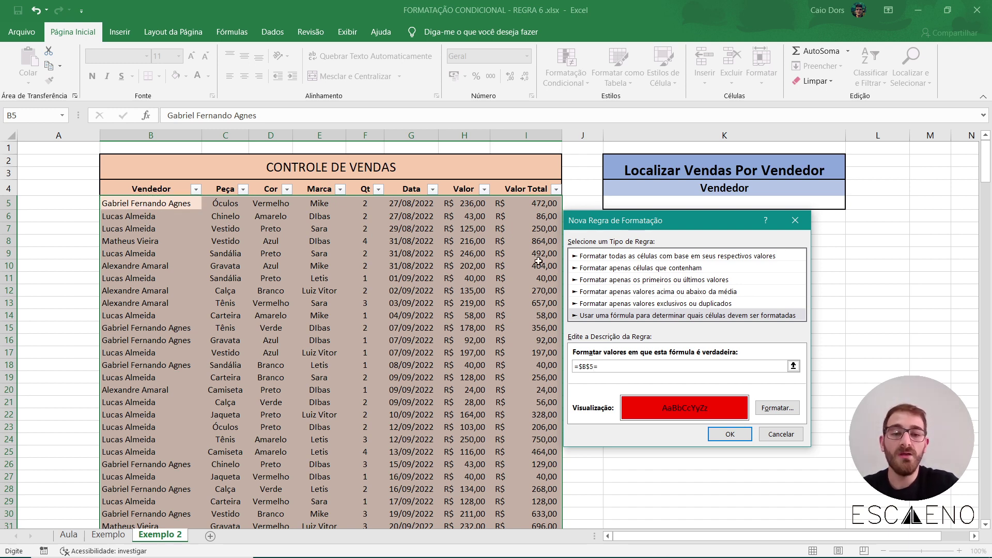
{"action": "left_click", "coordinate": [719, 203]}
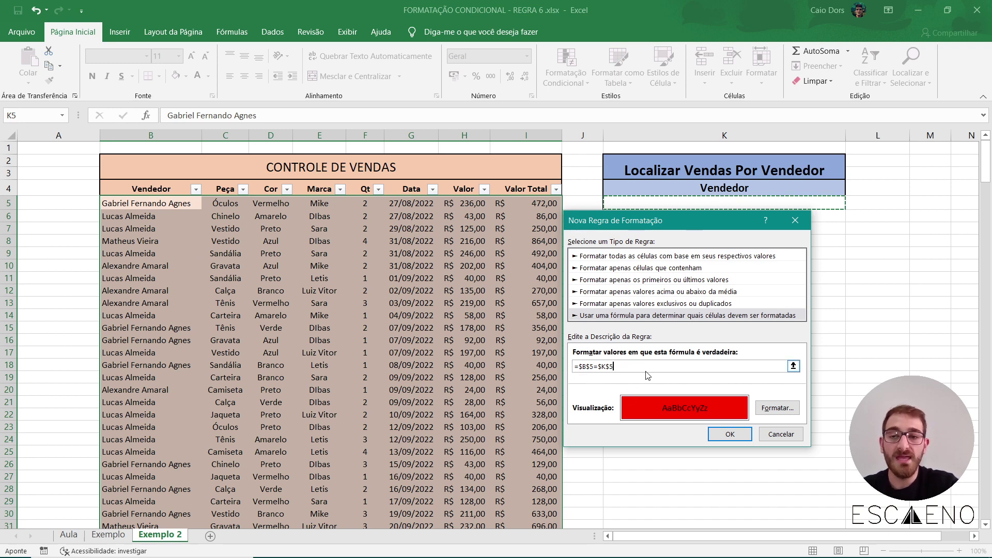
{"action": "left_click", "coordinate": [729, 434]}
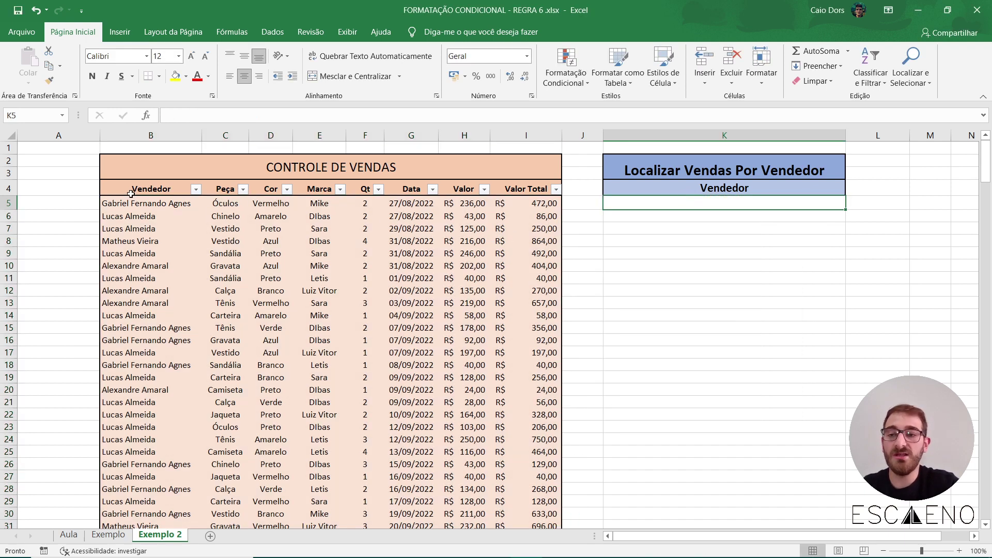
- Copy the seller's name from B5 into lookup cell K5, keeping K5's formatting, and check the table's highlighting
{"action": "left_click", "coordinate": [131, 203]}
{"action": "key", "text": "ctrl+c"}
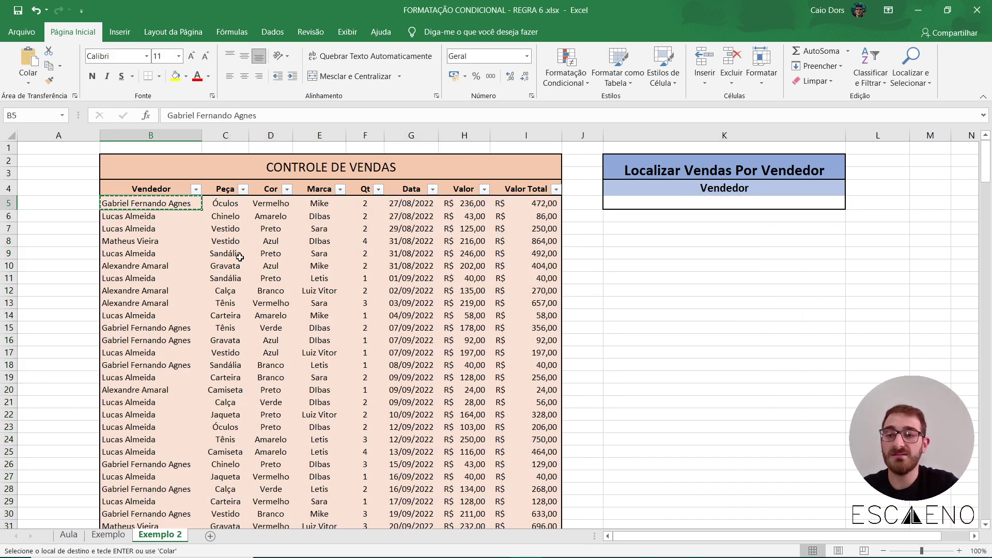
{"action": "right_click", "coordinate": [694, 206]}
{"action": "left_click", "coordinate": [717, 260]}
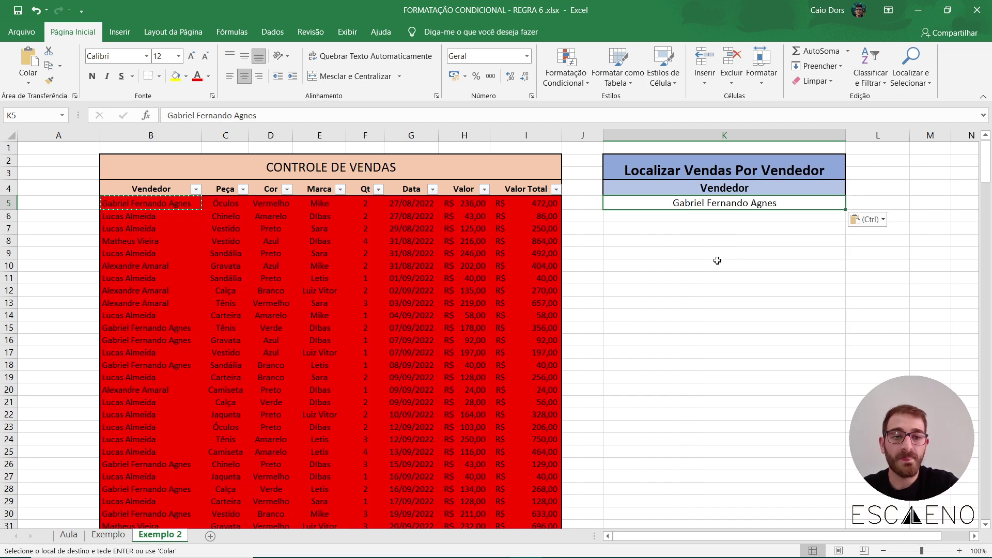
{"action": "left_click", "coordinate": [719, 279]}
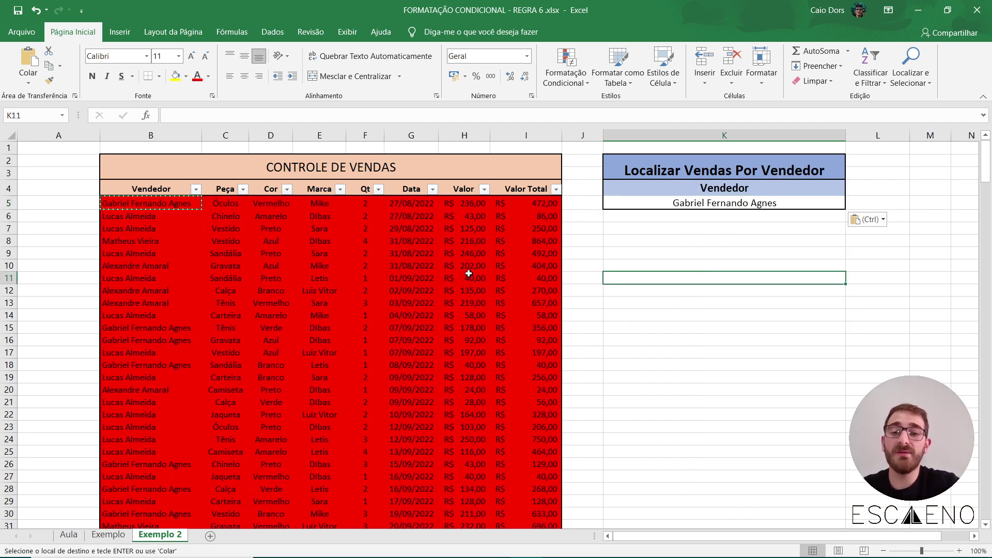
{"action": "scroll", "coordinate": [328, 231], "scroll_direction": "down", "scroll_amount": 14}
{"action": "scroll", "coordinate": [321, 265], "scroll_direction": "up", "scroll_amount": 14}
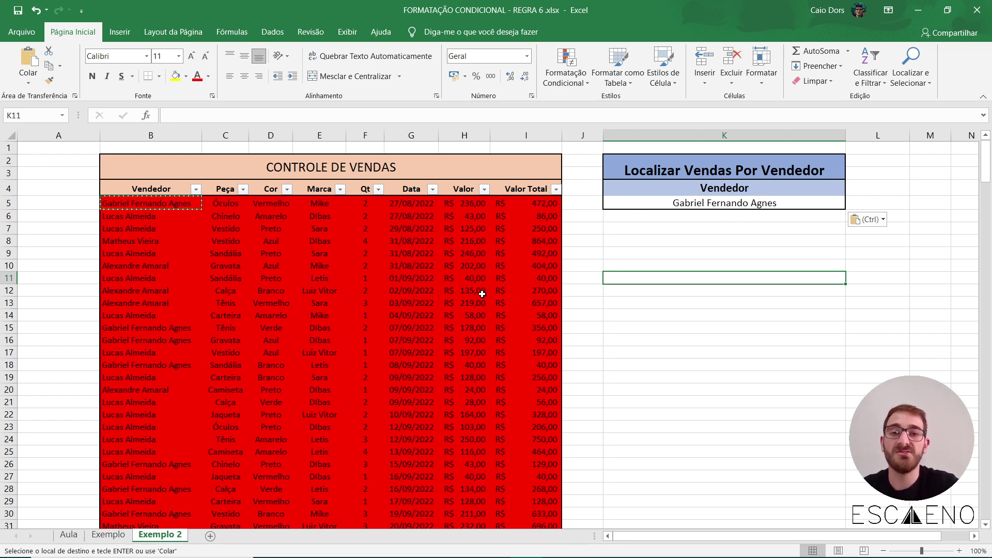
- Open the conditional formatting rules for this worksheet and delete the second, duplicate =$B$5=$K$5 rule
{"action": "left_click", "coordinate": [566, 66]}
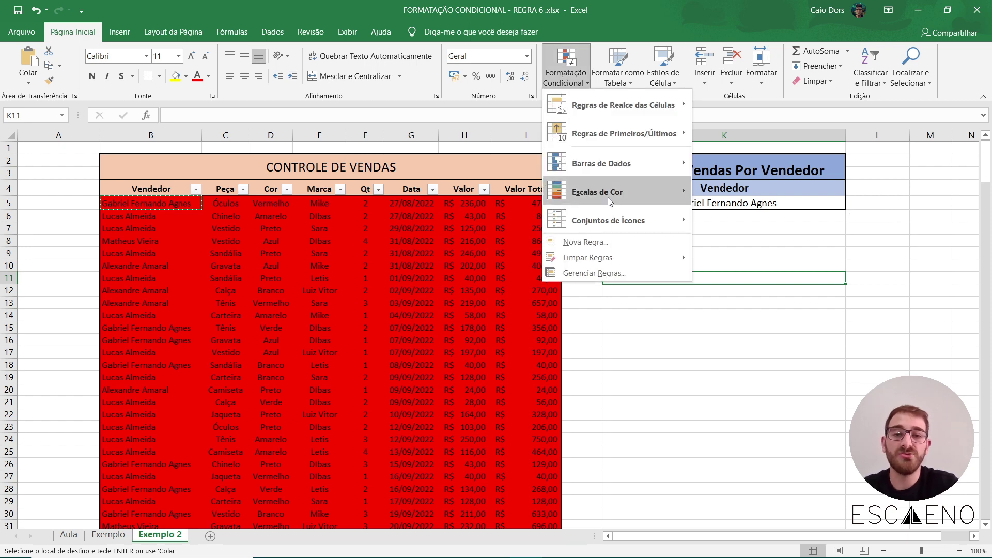
{"action": "left_click", "coordinate": [587, 273]}
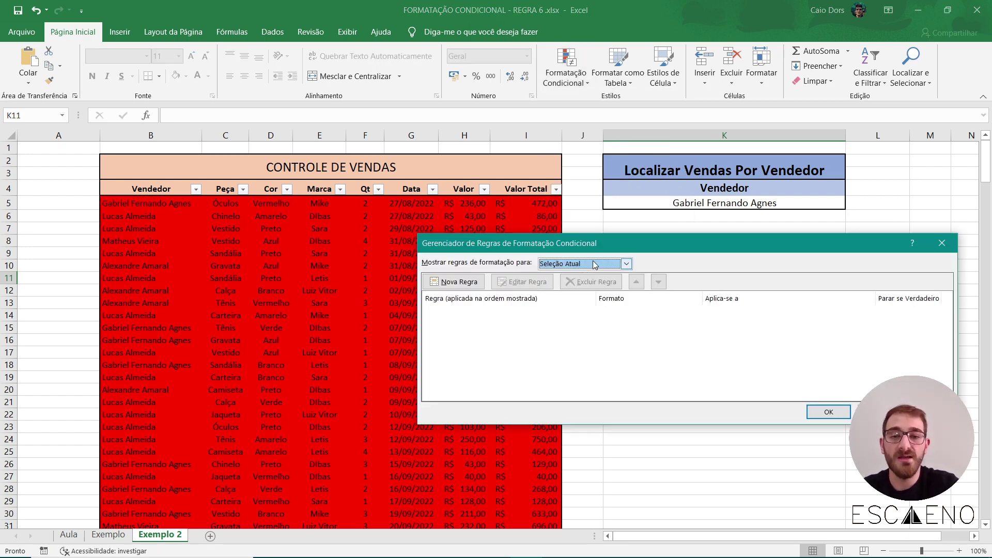
{"action": "left_click", "coordinate": [613, 263]}
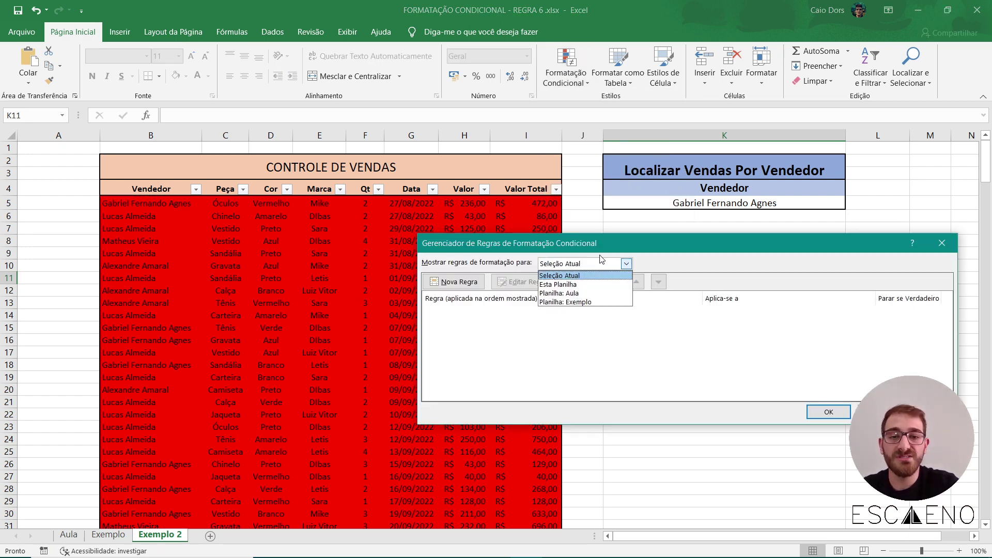
{"action": "left_click", "coordinate": [571, 285]}
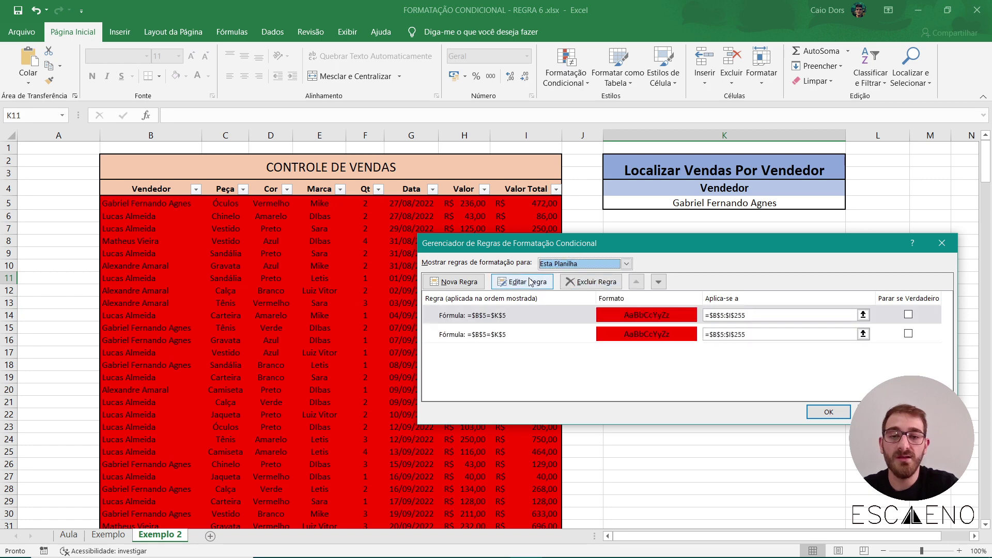
{"action": "left_click", "coordinate": [507, 335]}
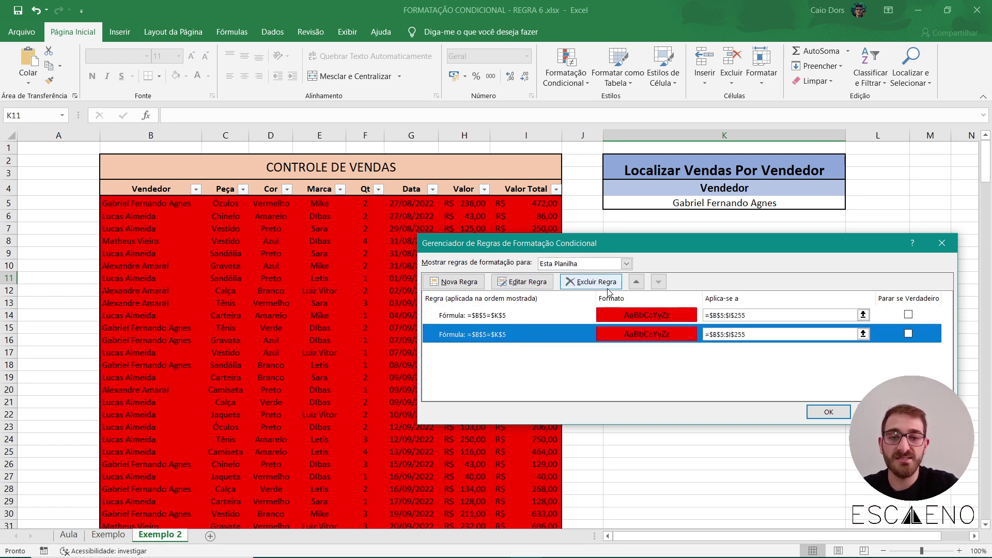
{"action": "left_click", "coordinate": [591, 281]}
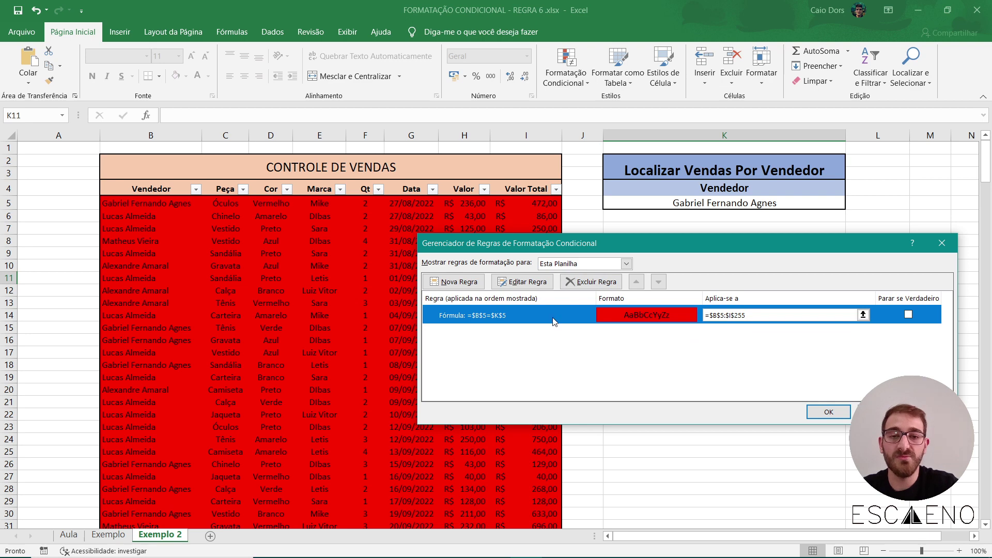
- Edit the remaining rule's formula to =B5=$K$5, making the B5 reference fully relative, and apply it
{"action": "left_click", "coordinate": [527, 283]}
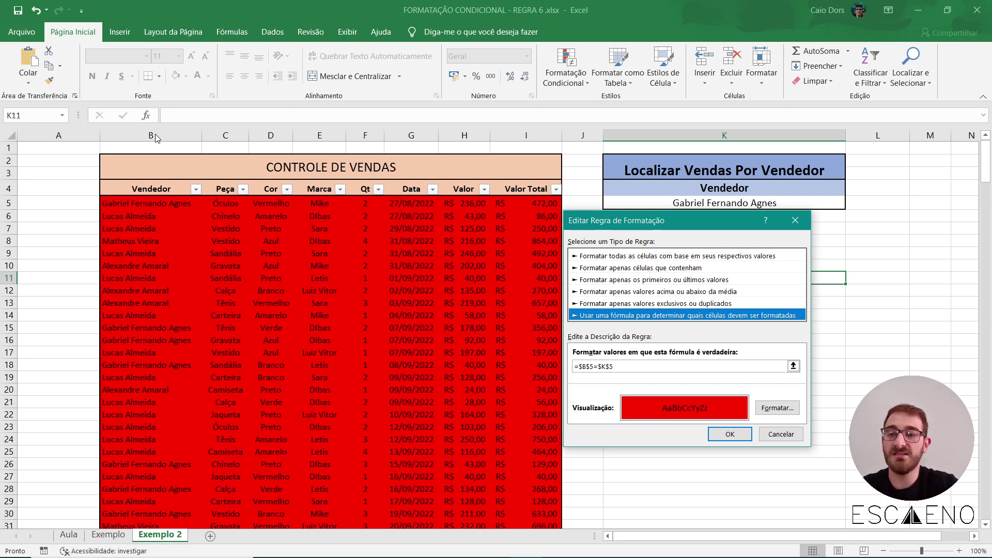
{"action": "left_click_drag", "start_coordinate": [681, 220], "coordinate": [683, 231]}
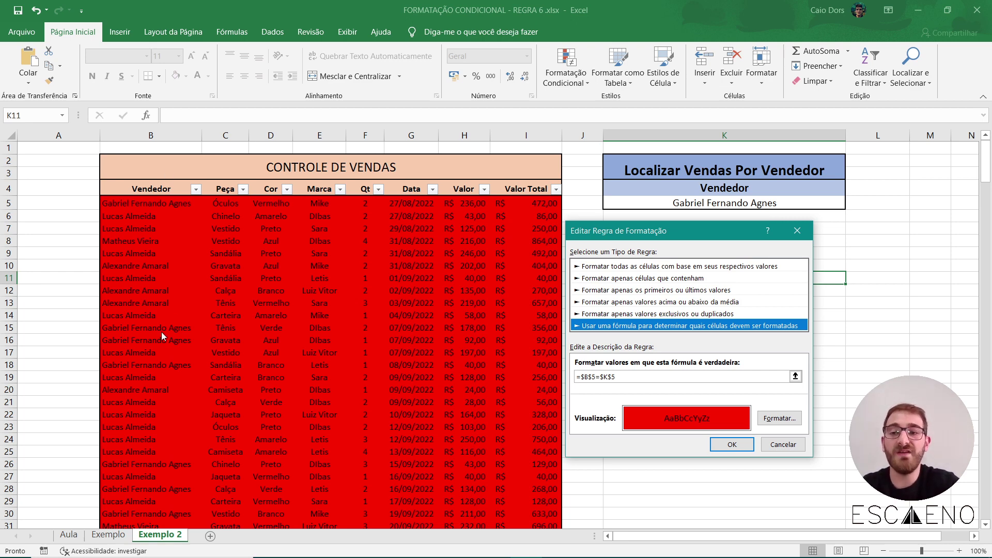
{"action": "left_click", "coordinate": [590, 376]}
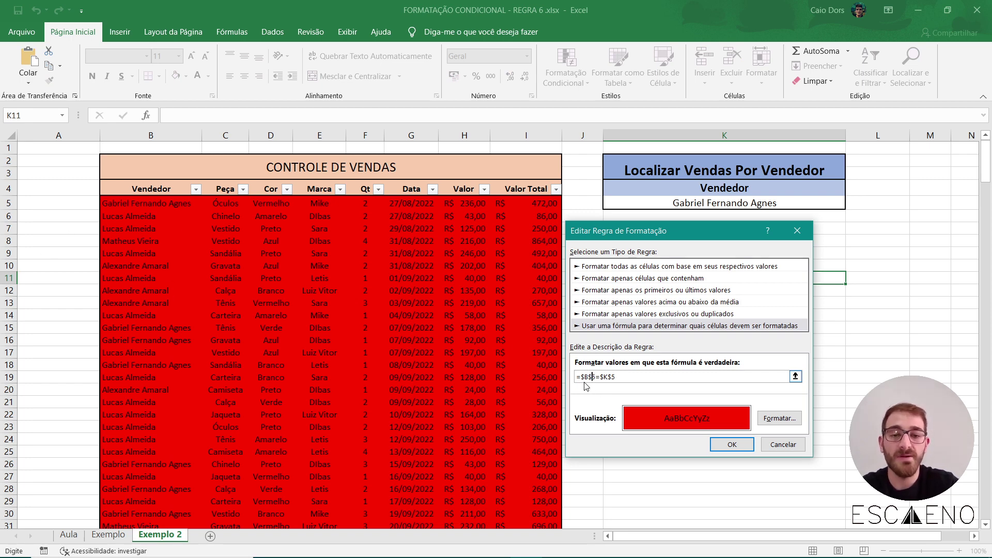
{"action": "key", "text": "BackSpace"}
{"action": "left_click", "coordinate": [584, 377]}
{"action": "key", "text": "BackSpace"}
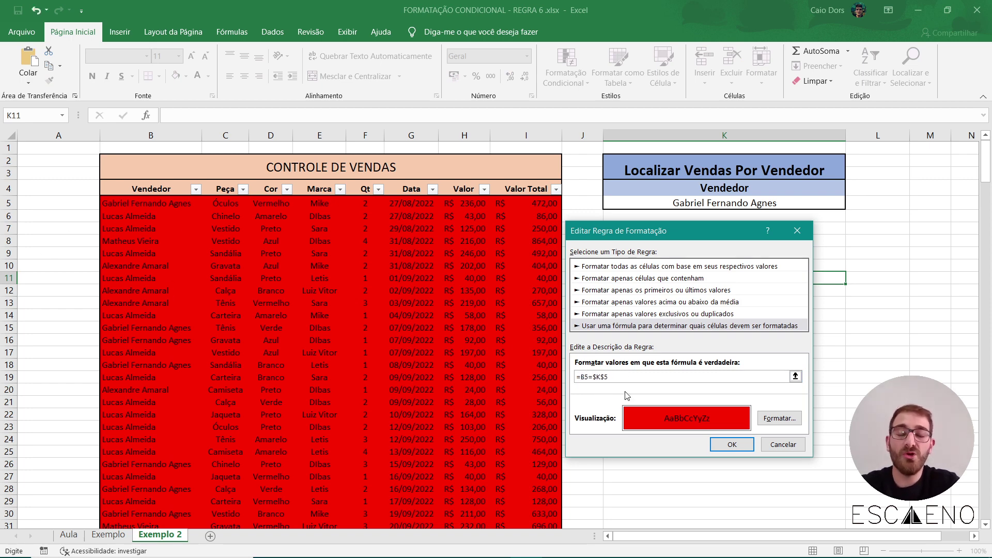
{"action": "left_click", "coordinate": [744, 447]}
{"action": "left_click", "coordinate": [820, 410]}
{"action": "left_click", "coordinate": [646, 340]}
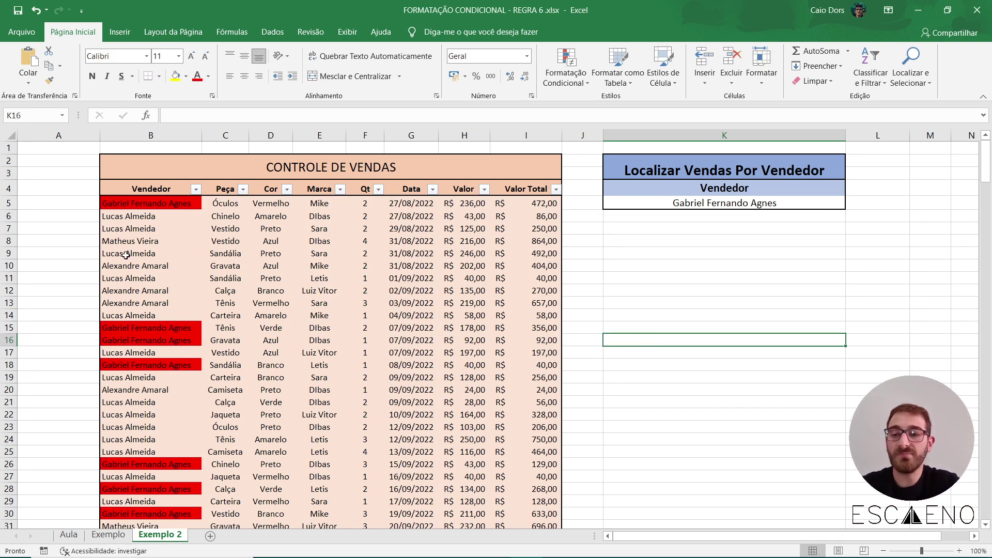
- Examine which table cells are highlighted, comparing the Vendedor column and the other cells of row 5 with lookup cell K5
{"action": "scroll", "coordinate": [155, 226], "scroll_direction": "down", "scroll_amount": 7}
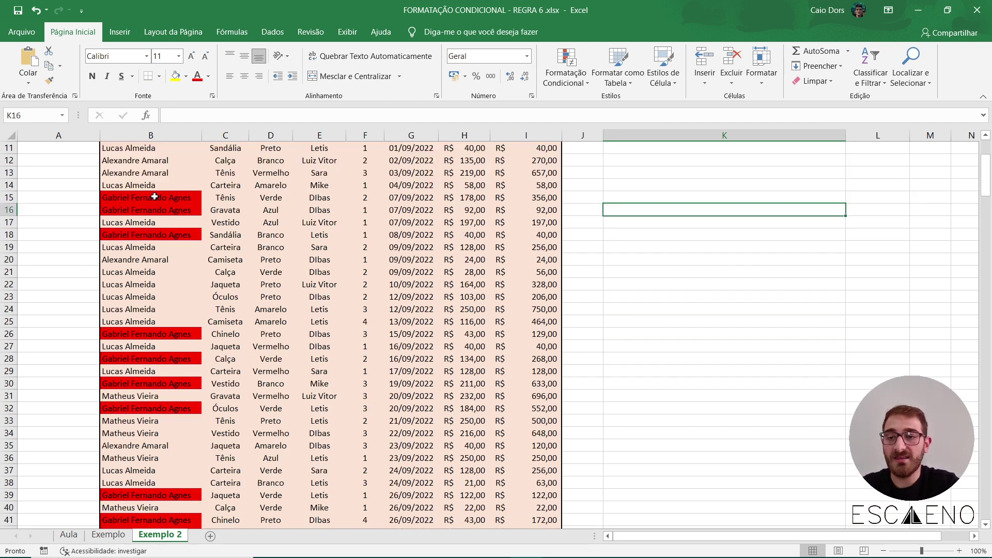
{"action": "scroll", "coordinate": [155, 228], "scroll_direction": "up", "scroll_amount": 7}
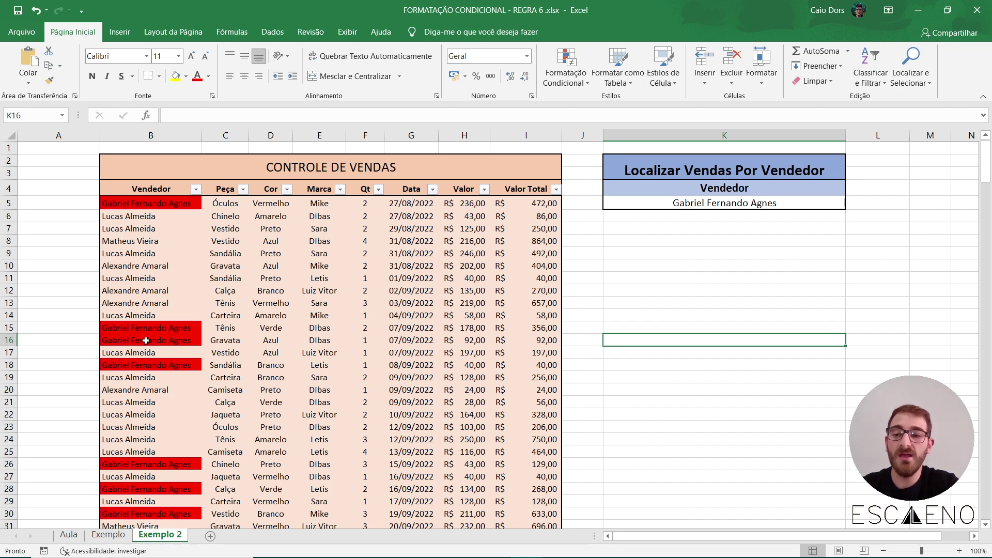
{"action": "left_click", "coordinate": [683, 210]}
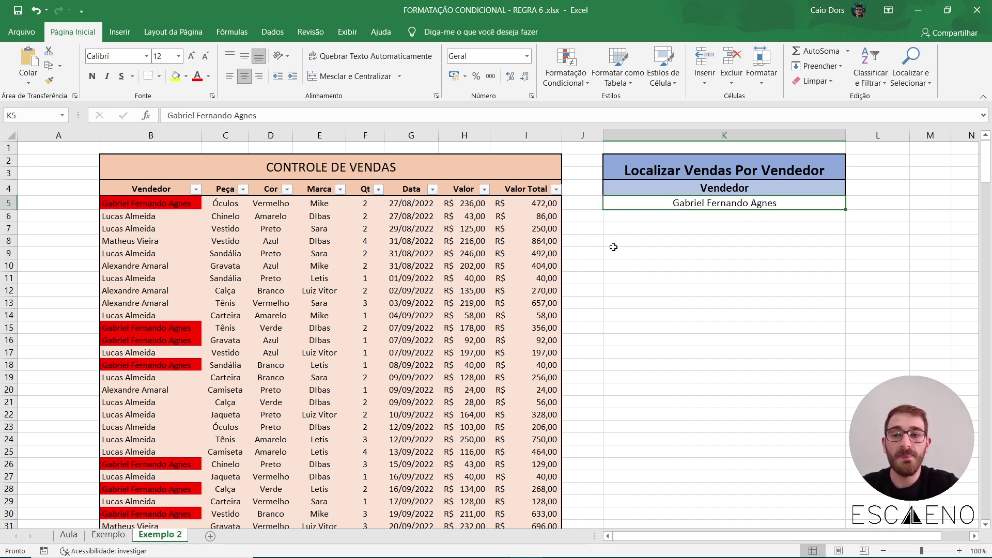
{"action": "left_click_drag", "start_coordinate": [218, 205], "coordinate": [512, 484]}
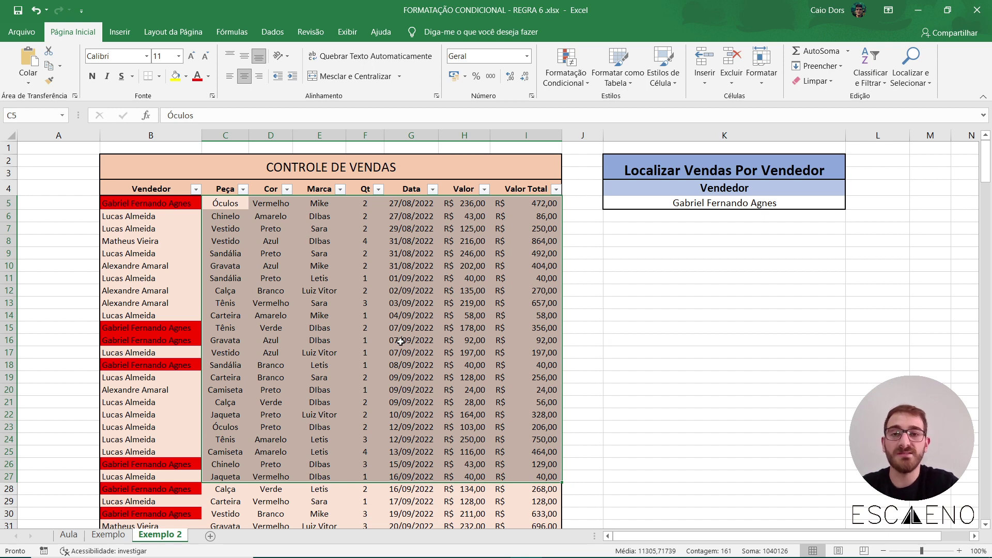
{"action": "left_click", "coordinate": [277, 268]}
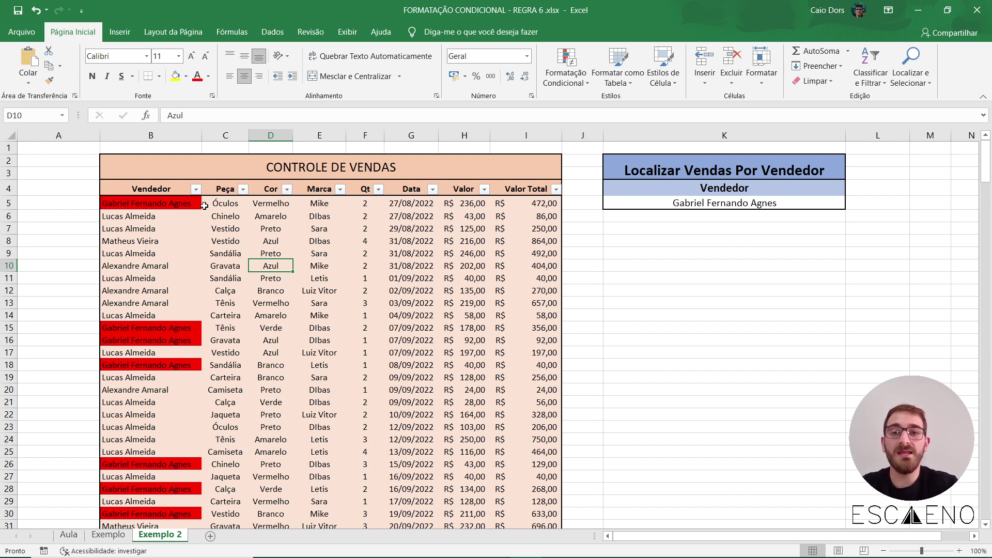
{"action": "left_click", "coordinate": [175, 204]}
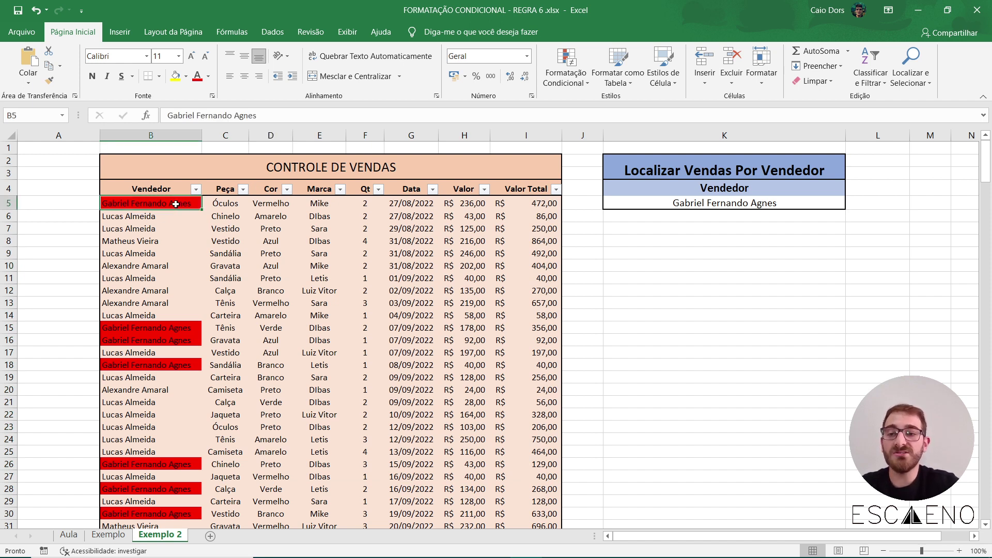
{"action": "left_click", "coordinate": [220, 205]}
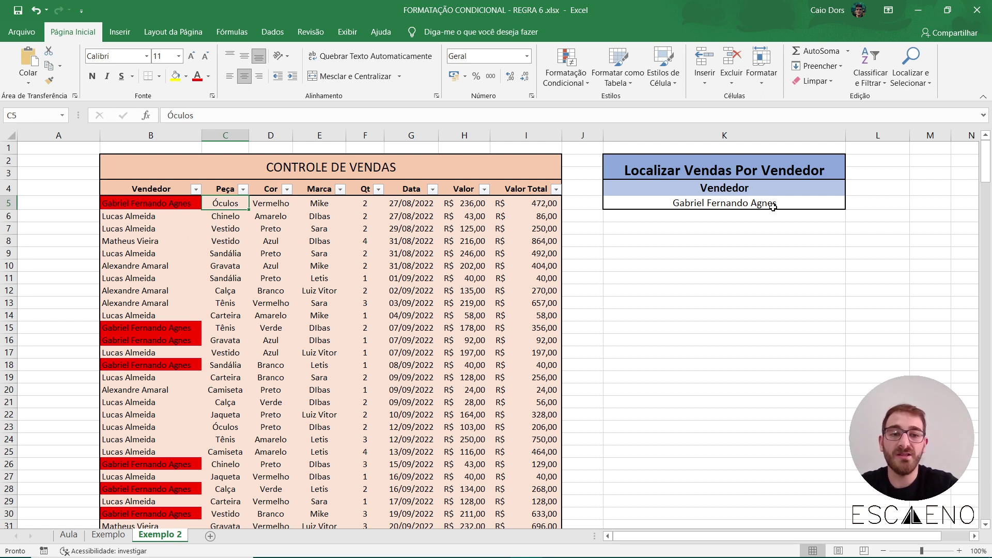
{"action": "left_click", "coordinate": [276, 201]}
{"action": "left_click", "coordinate": [309, 209]}
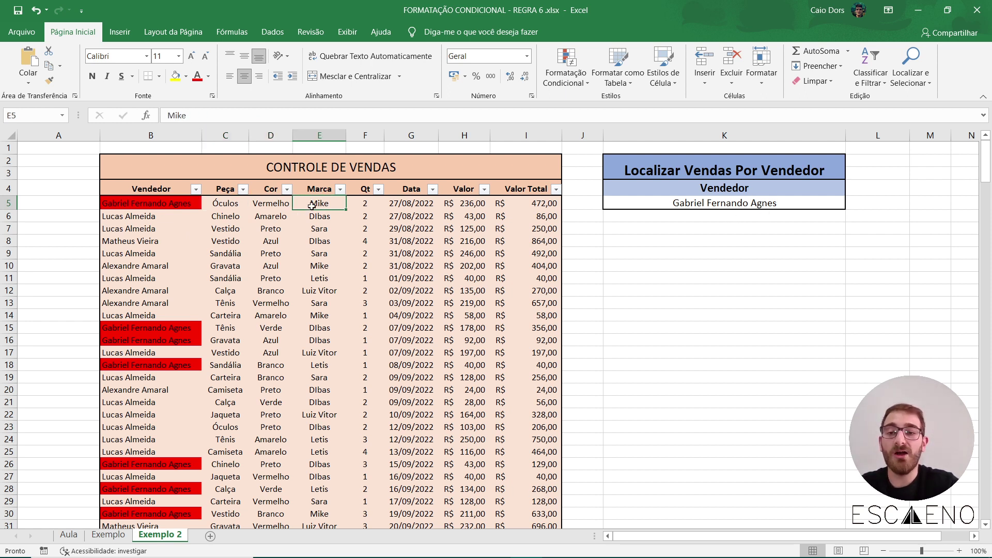
{"action": "left_click", "coordinate": [366, 204]}
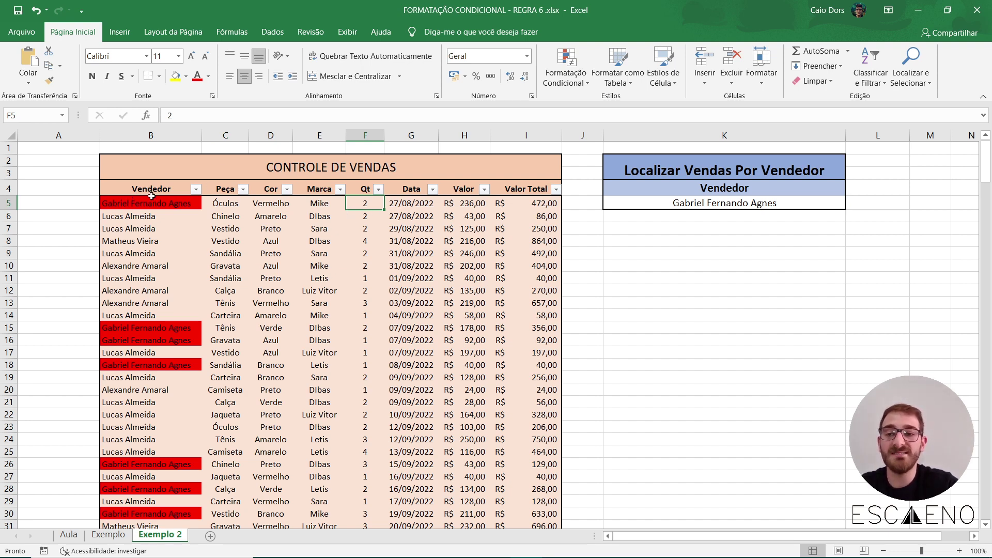
- Change this worksheet's conditional formatting rule formula to =$B5=$K$5, locking only column B, and apply it
{"action": "left_click", "coordinate": [698, 240]}
{"action": "left_click", "coordinate": [565, 76]}
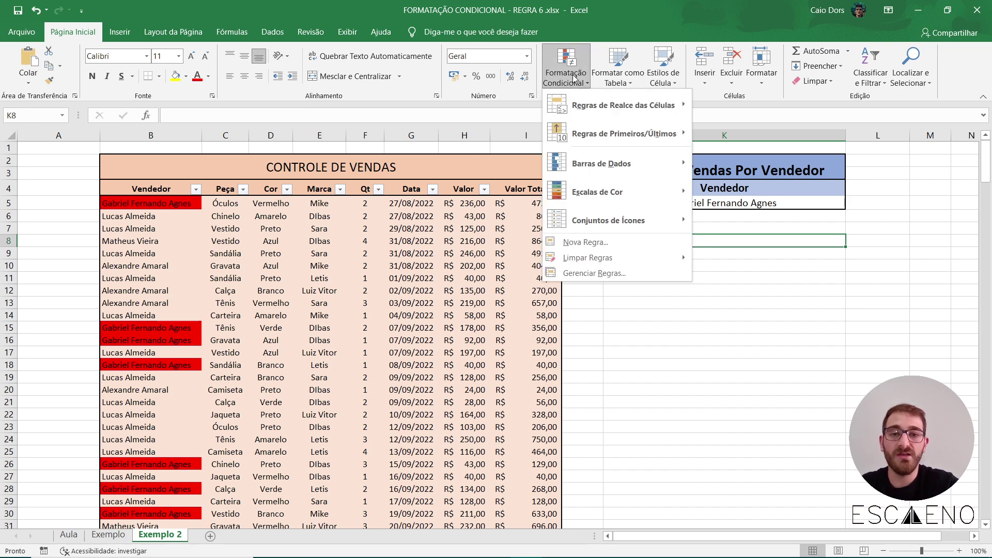
{"action": "left_click", "coordinate": [580, 274]}
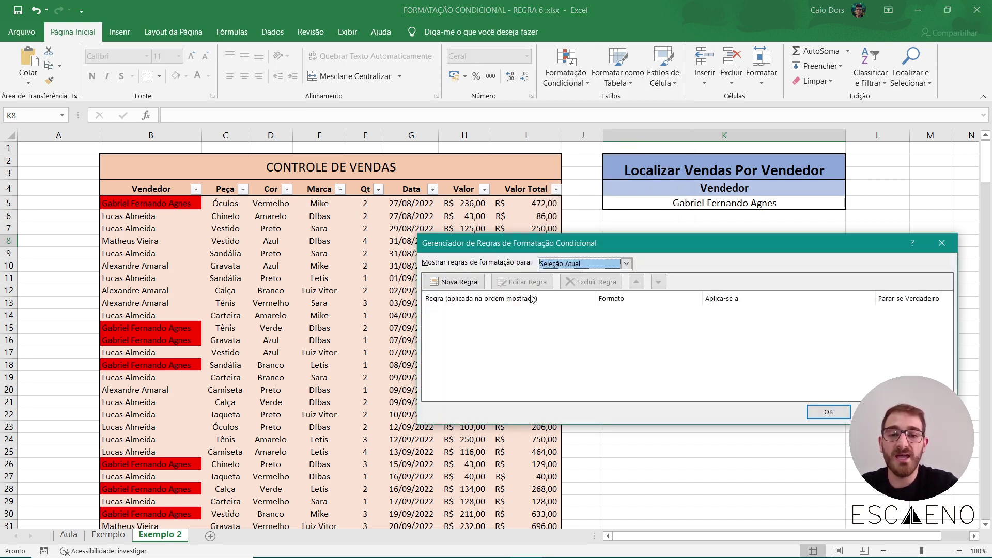
{"action": "left_click", "coordinate": [584, 265]}
{"action": "left_click", "coordinate": [578, 291]}
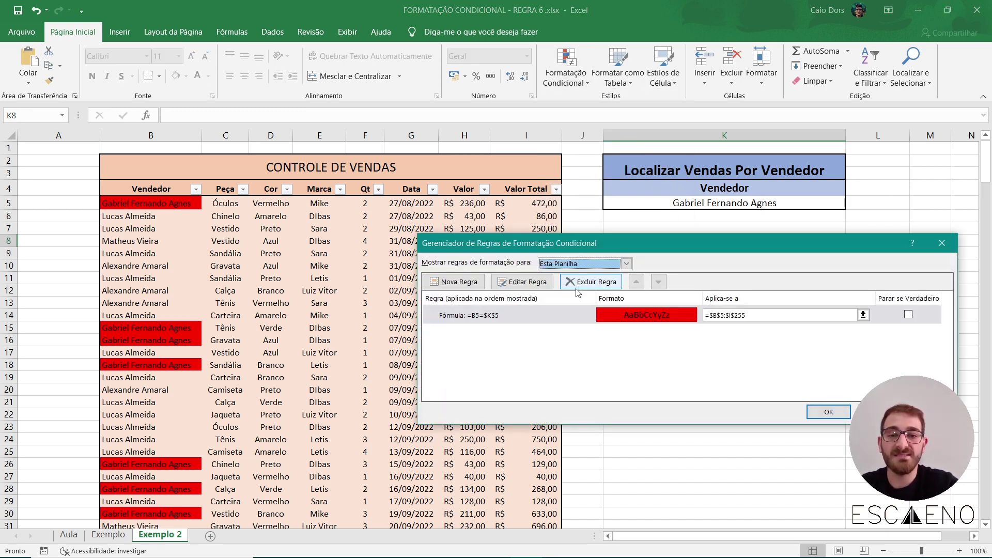
{"action": "left_click", "coordinate": [551, 314]}
{"action": "left_click", "coordinate": [537, 282]}
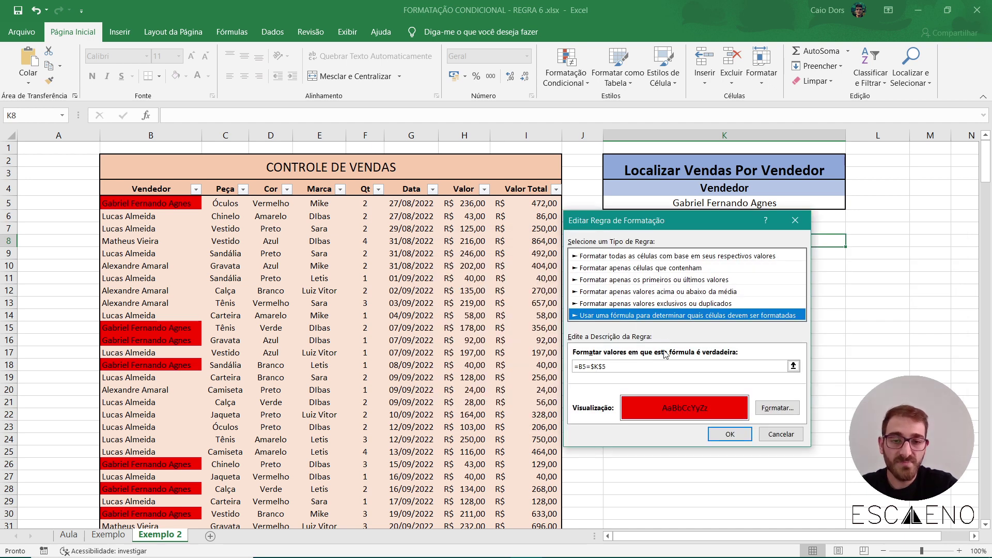
{"action": "left_click", "coordinate": [579, 367]}
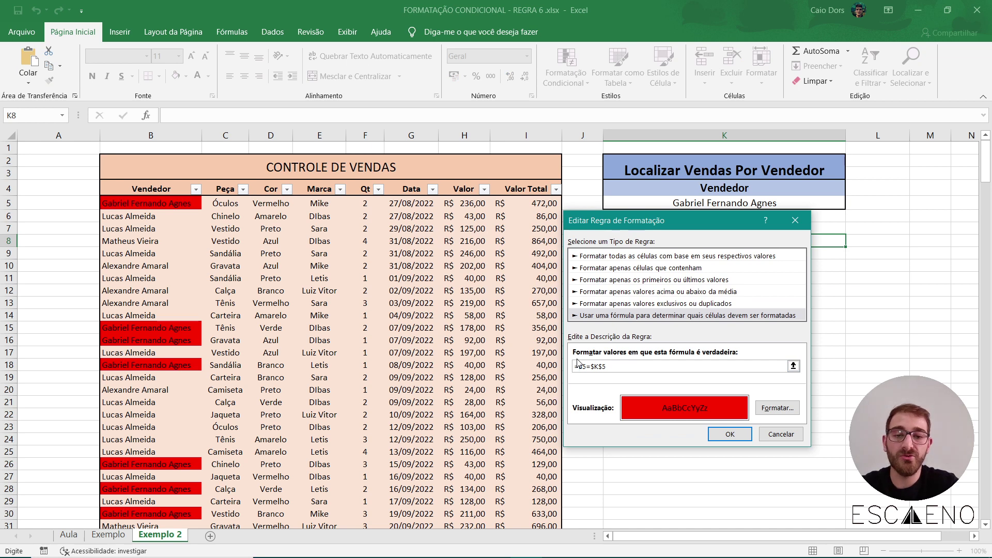
{"action": "type", "text": "$"}
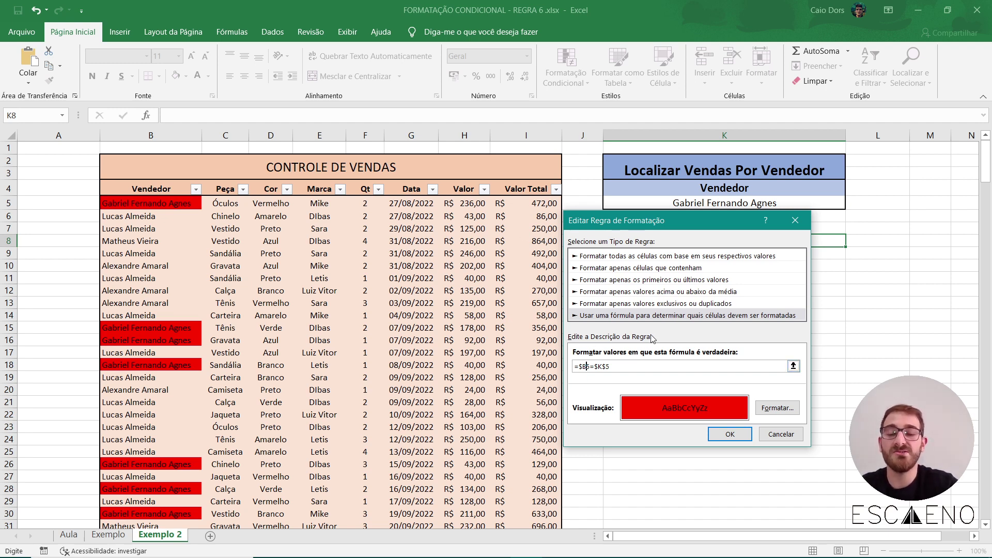
{"action": "left_click", "coordinate": [719, 435]}
{"action": "left_click", "coordinate": [809, 410]}
{"action": "left_click_drag", "start_coordinate": [645, 351], "coordinate": [643, 340]}
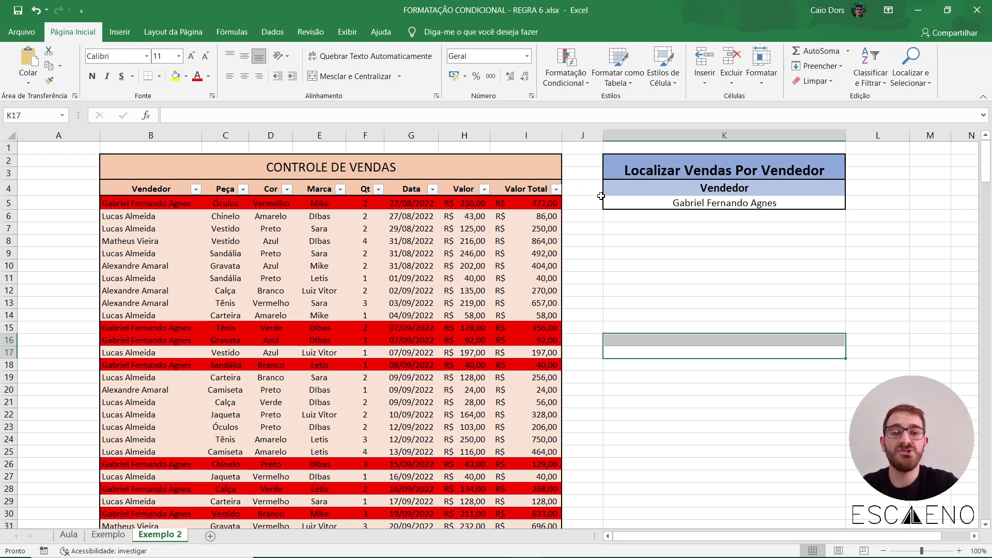
- Enter the name of the seller listed in B6 into lookup cell K5 to test the row highlighting
{"action": "left_click", "coordinate": [641, 199]}
{"action": "type", "text": "Lucas Almeida"}
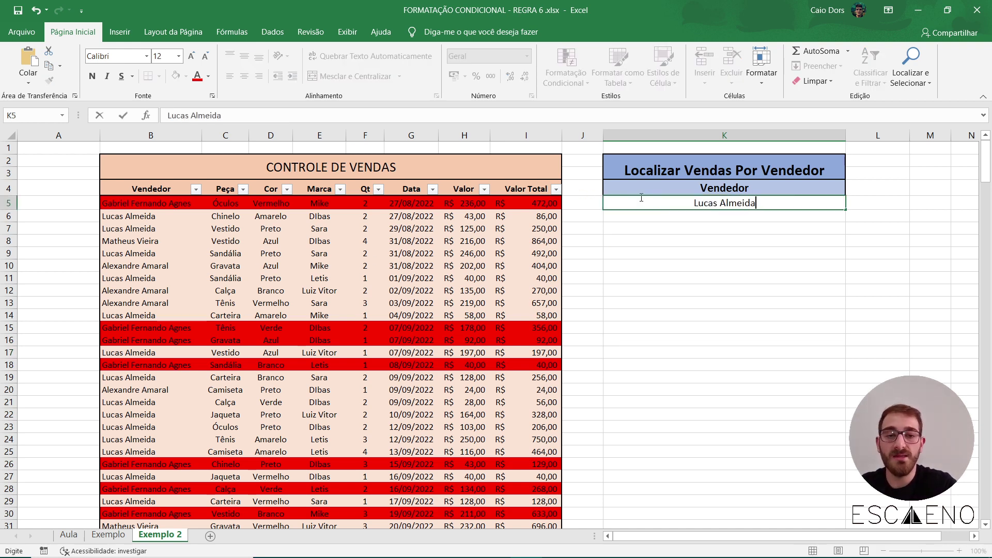
{"action": "key", "text": "Return"}
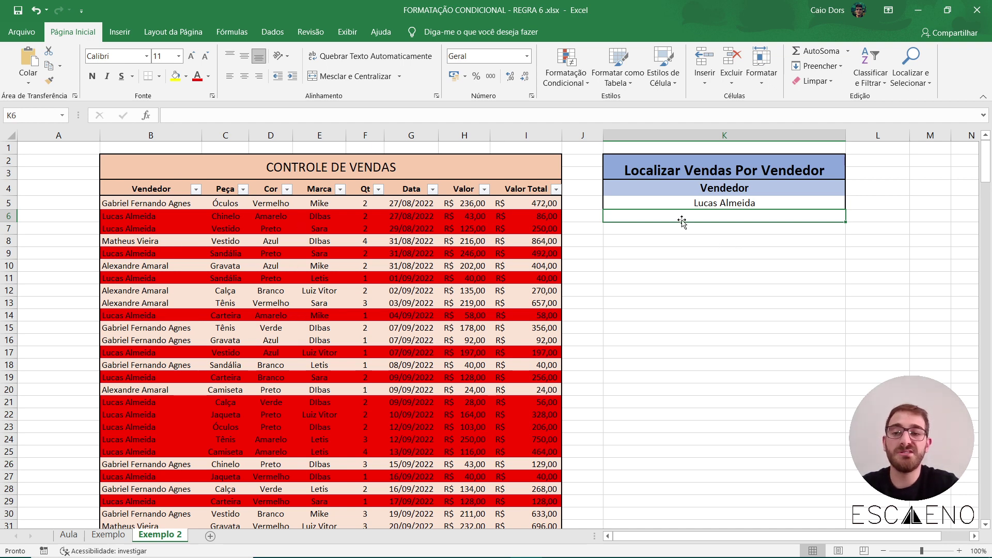
{"action": "left_click", "coordinate": [80, 265]}
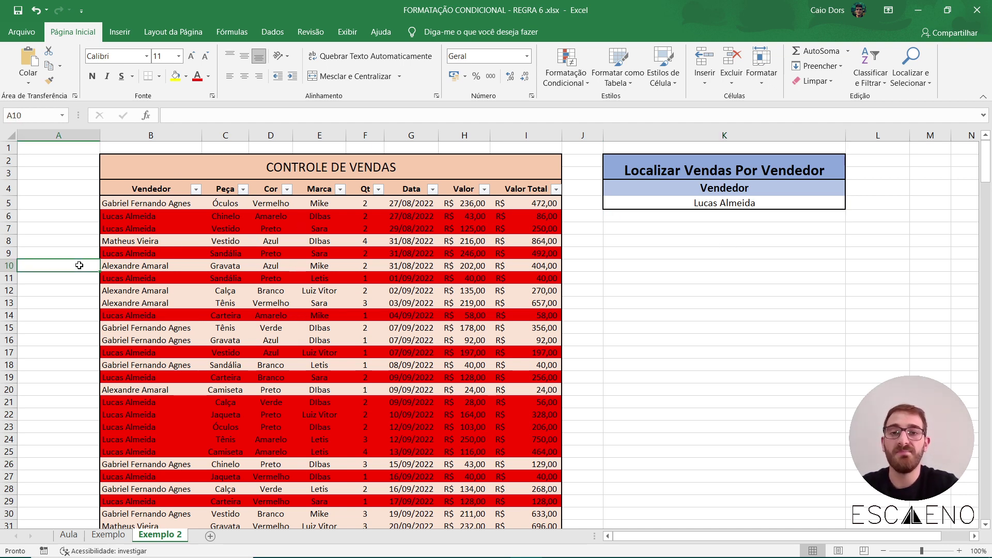